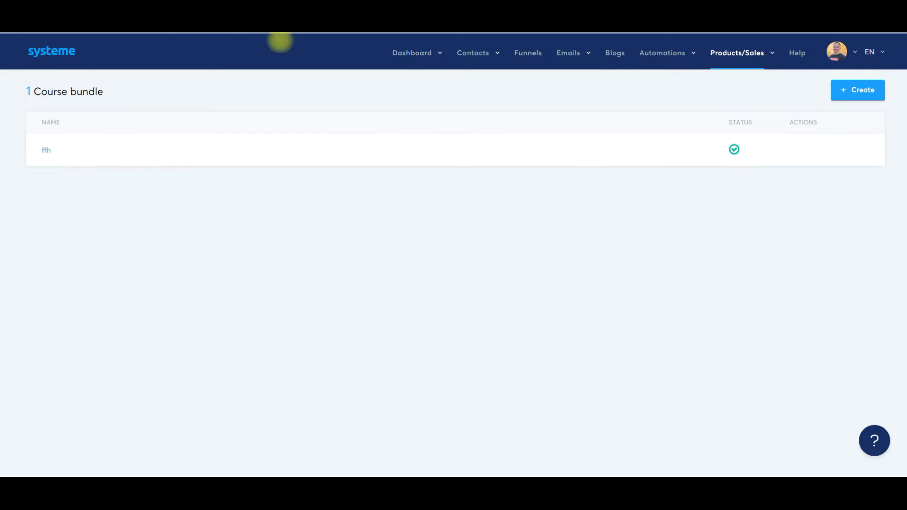
- Create a course bundle named 'YouTube Demo Bundle' and open its empty detail page
mouse_move(746, 54)
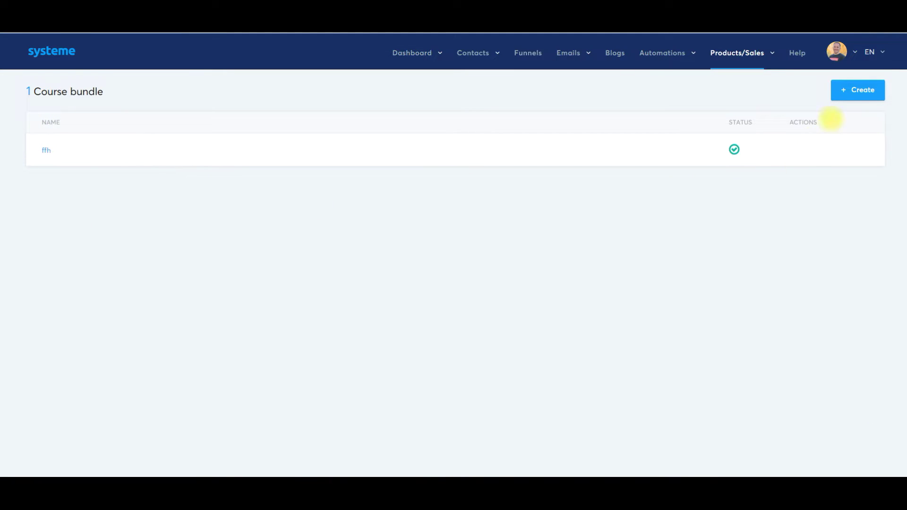
click(856, 91)
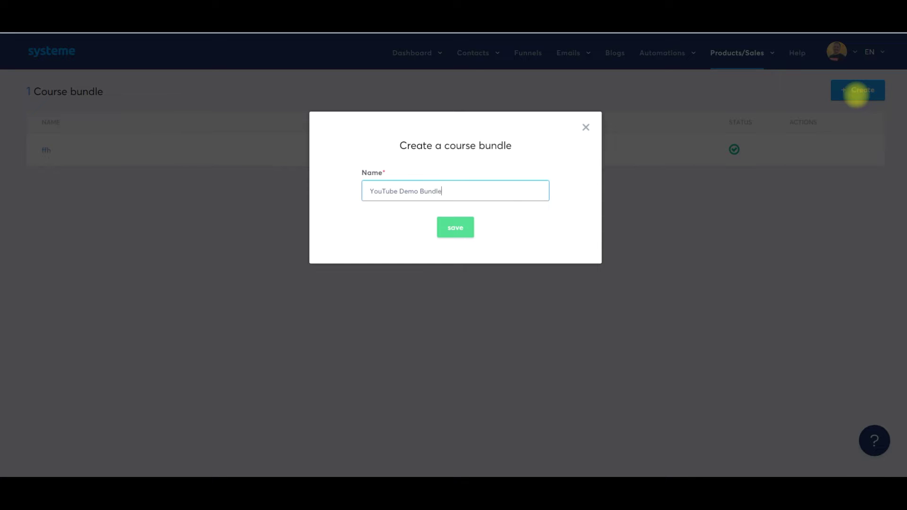
click(467, 224)
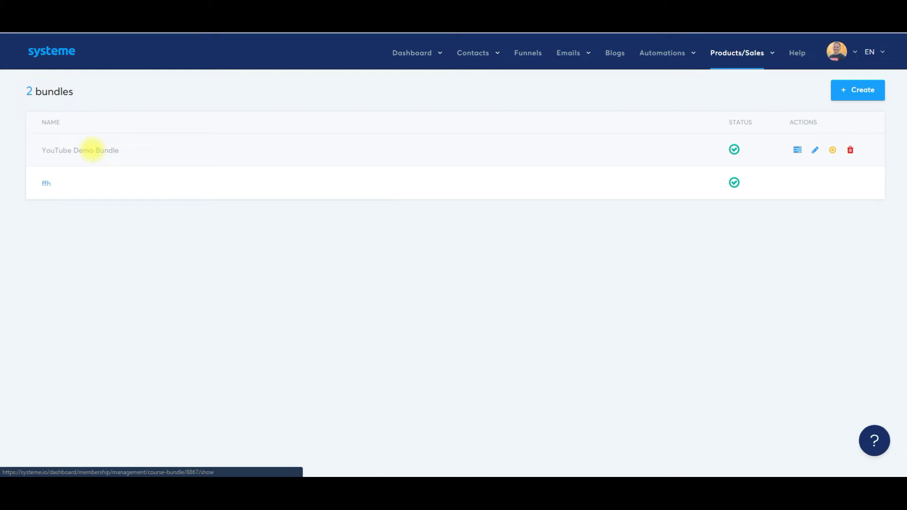
click(92, 150)
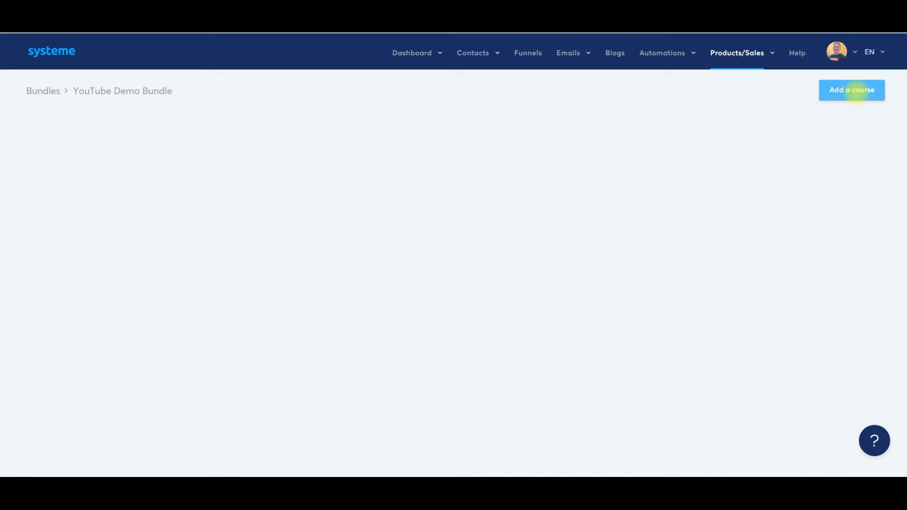
- Add the 48 Hour Ebook Challenge and Lucrative Launch courses to the bundle
click(839, 97)
click(461, 176)
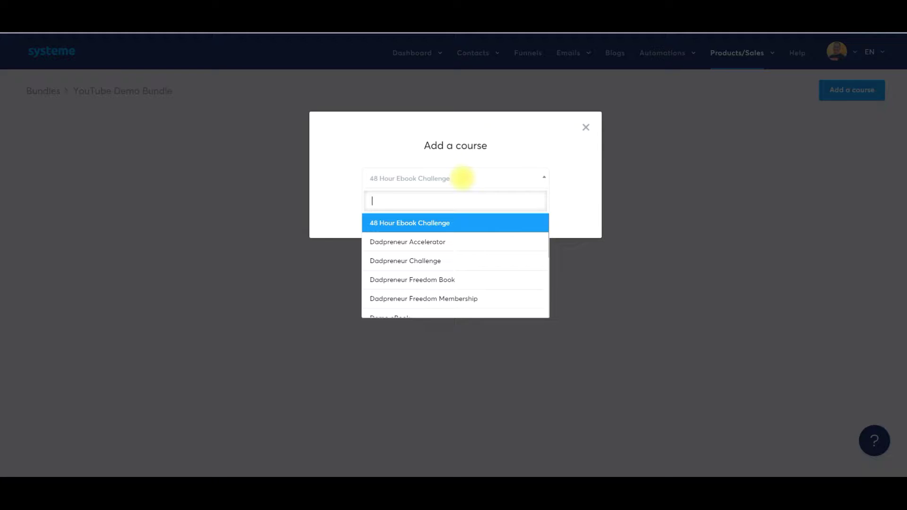
click(405, 220)
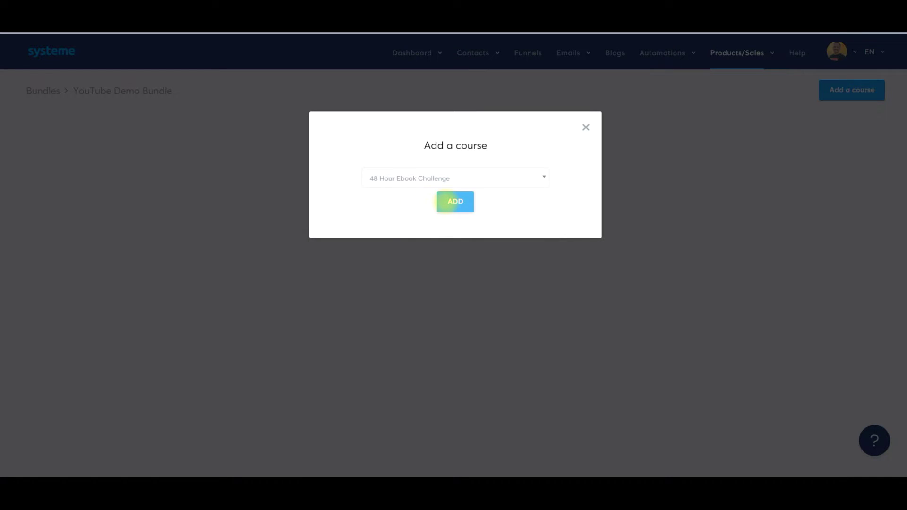
click(455, 201)
click(449, 179)
scroll(431, 235, down, 1)
scroll(431, 235, down, 2)
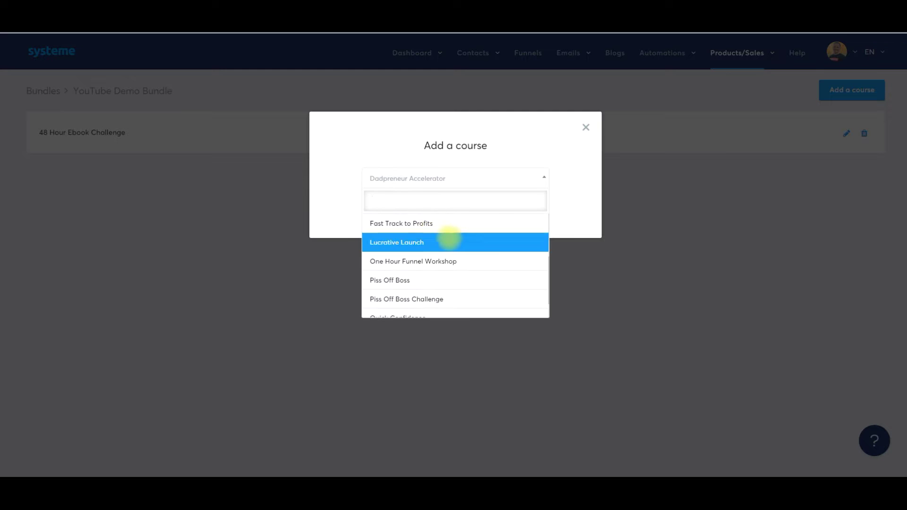
click(451, 238)
click(455, 201)
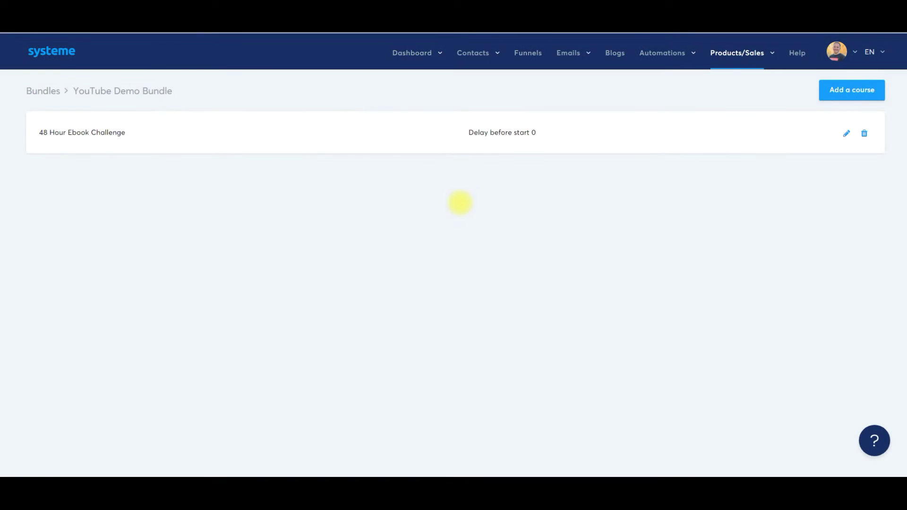
- Add the One Hour Funnel Workshop course to the bundle as well
click(836, 97)
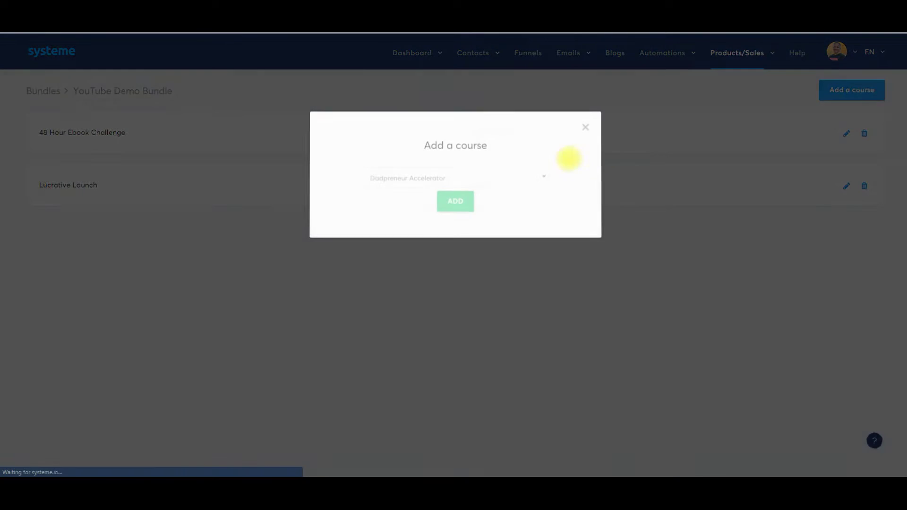
click(453, 182)
scroll(418, 241, down, 1)
scroll(418, 241, down, 1)
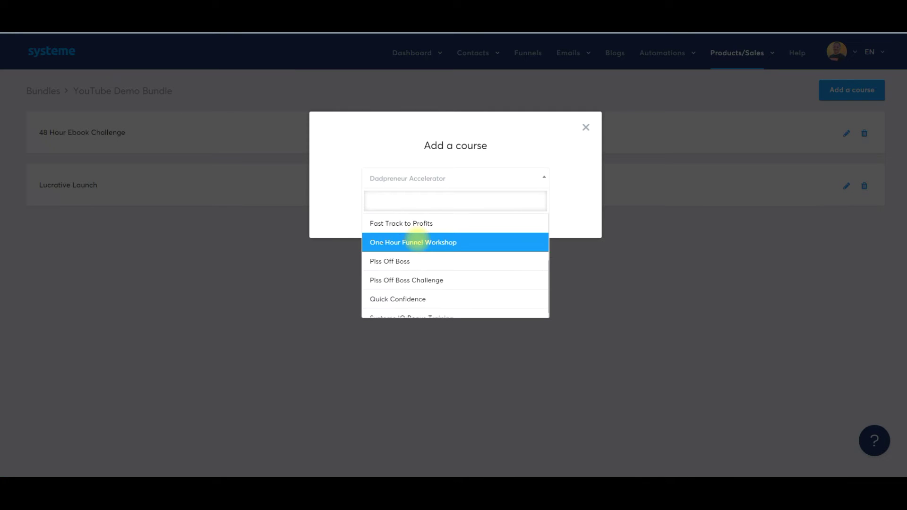
click(432, 239)
click(456, 201)
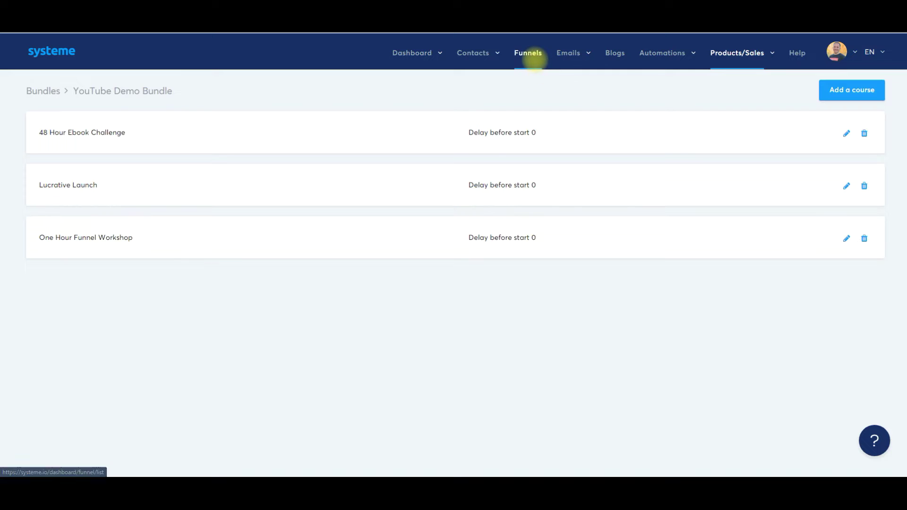
- Create a Sell funnel named 'YouTube Demo Bundle' on the custom domain
click(528, 53)
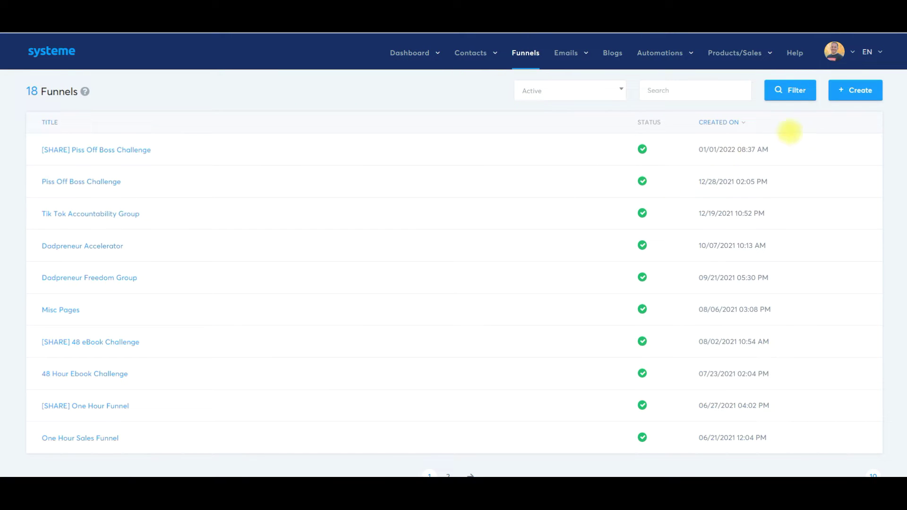
click(853, 92)
click(430, 173)
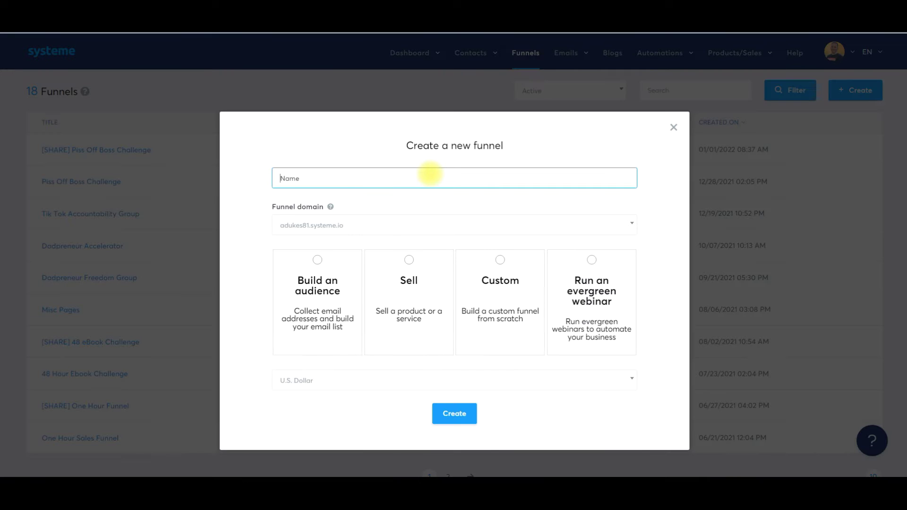
text(YouTube Demo Bundle)
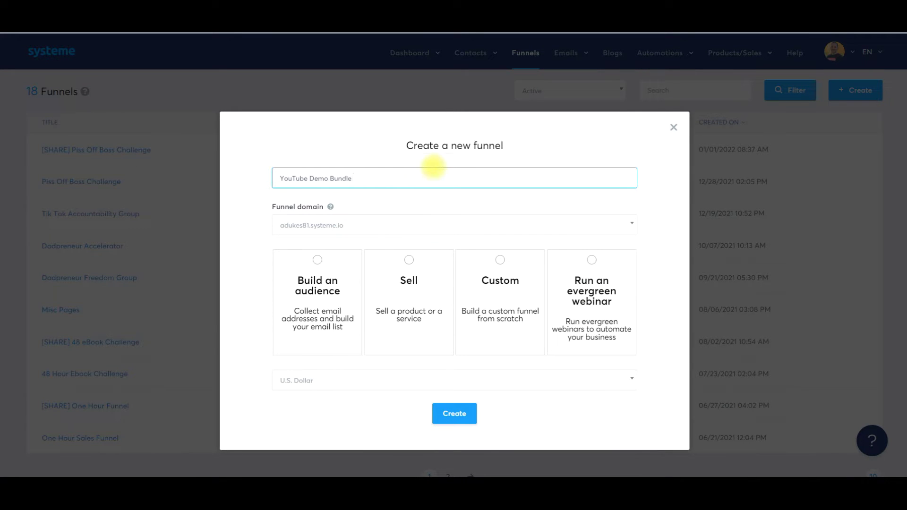
click(410, 260)
click(381, 218)
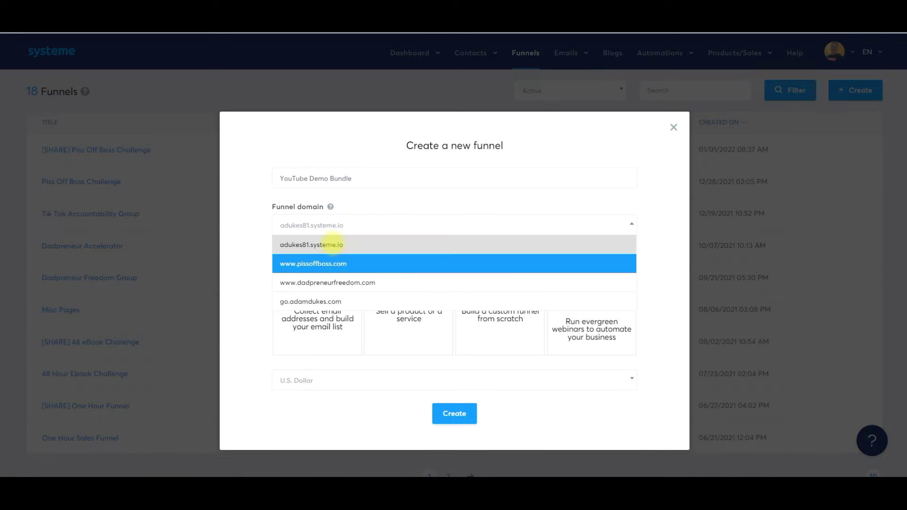
click(326, 301)
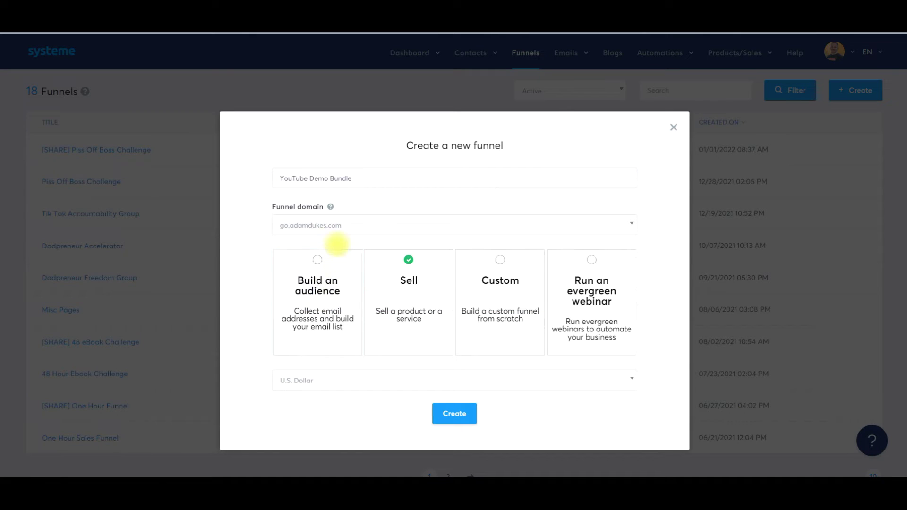
click(454, 414)
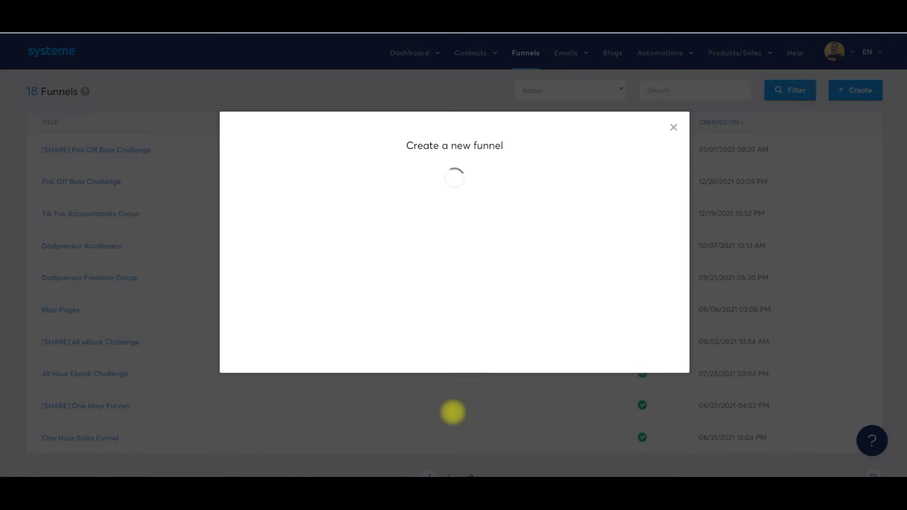
scroll(373, 258, down, 10)
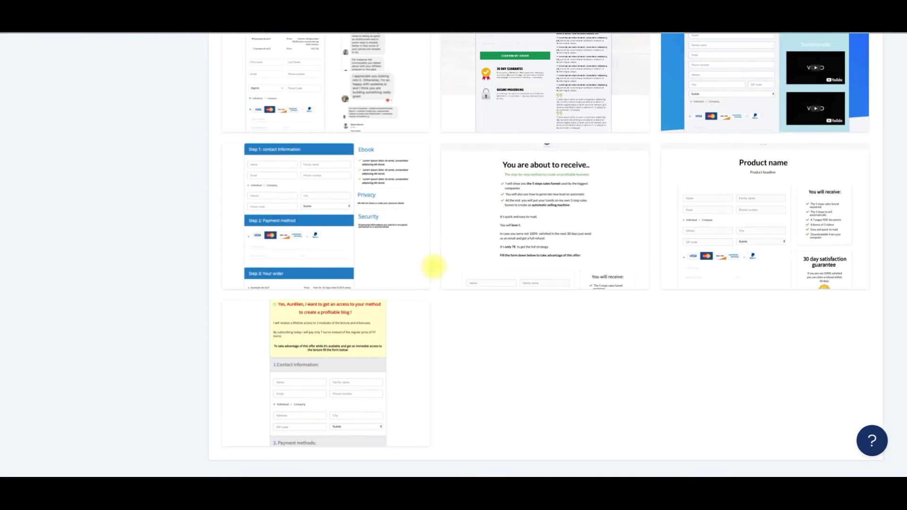
- Apply the Product name template, then delete its avatar, heading and order form sections
scroll(567, 264, up, 1)
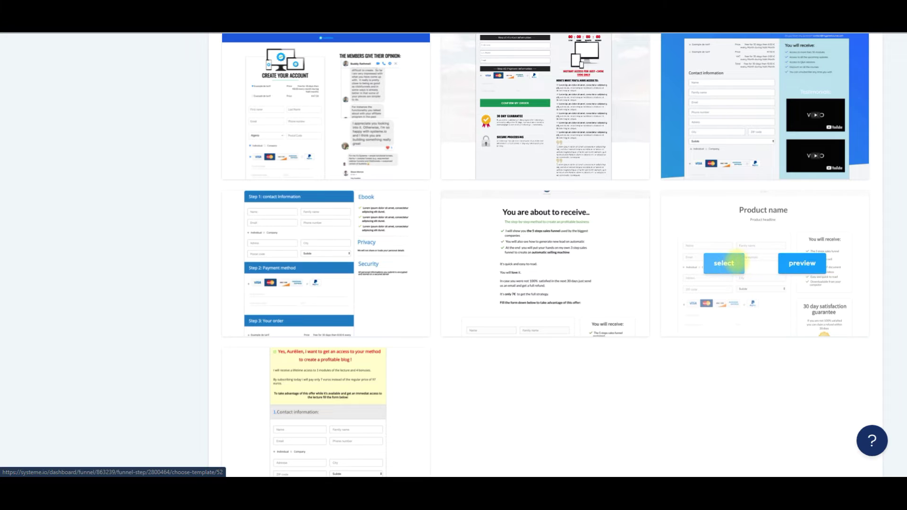
click(734, 263)
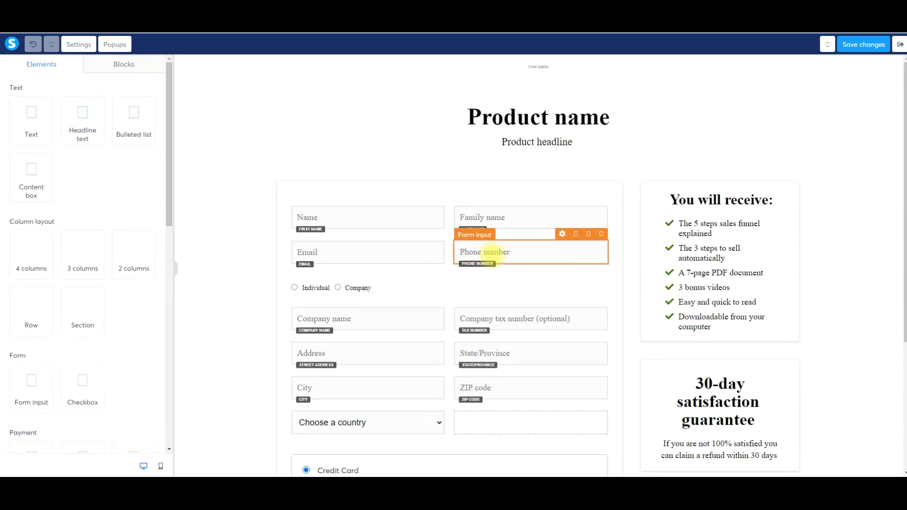
click(847, 72)
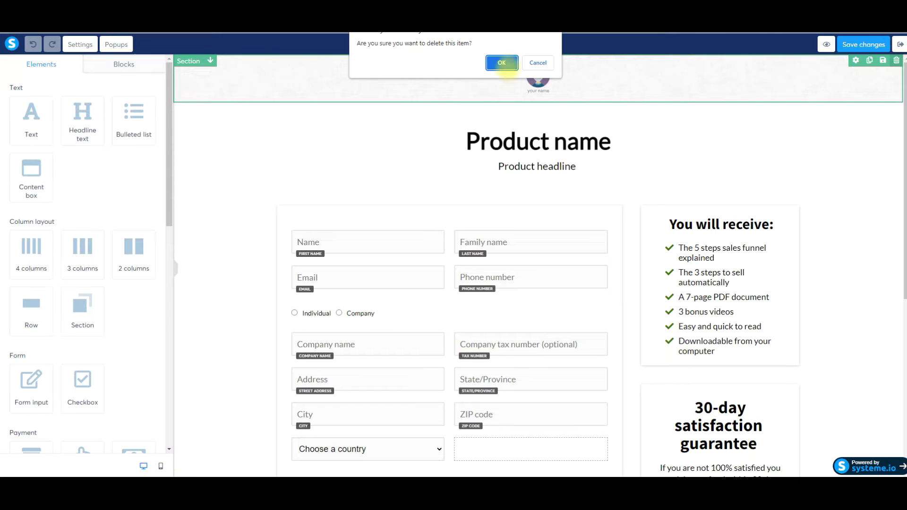
click(501, 66)
click(897, 60)
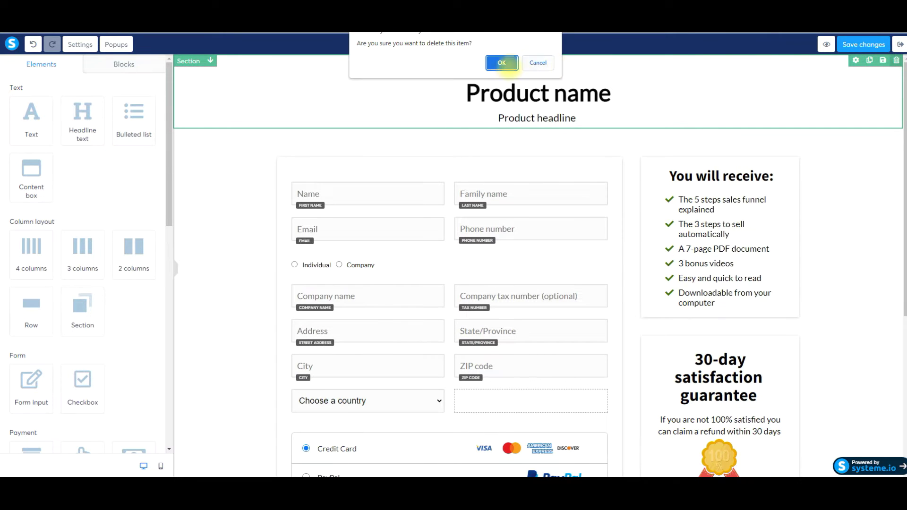
click(501, 65)
click(891, 61)
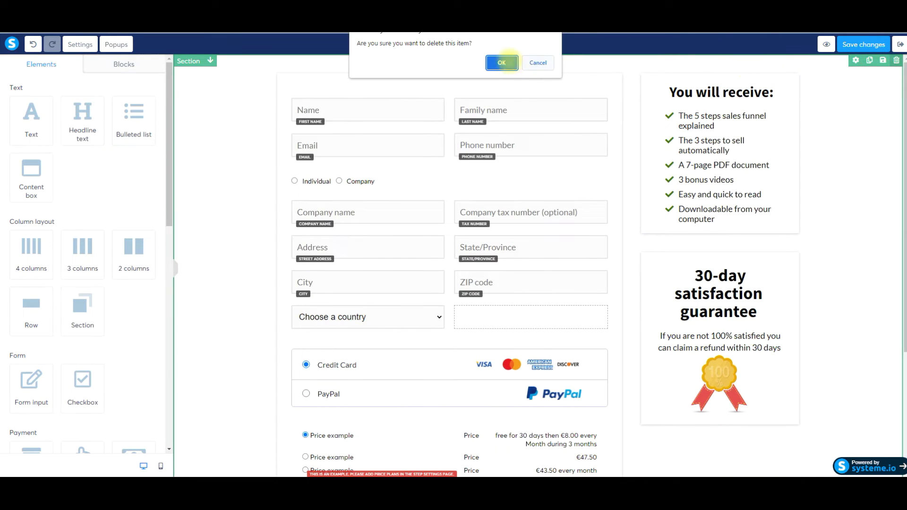
click(499, 62)
- Delete the remaining avatar image, name text, empty row and footer, leaving a blank canvas
click(892, 65)
click(502, 64)
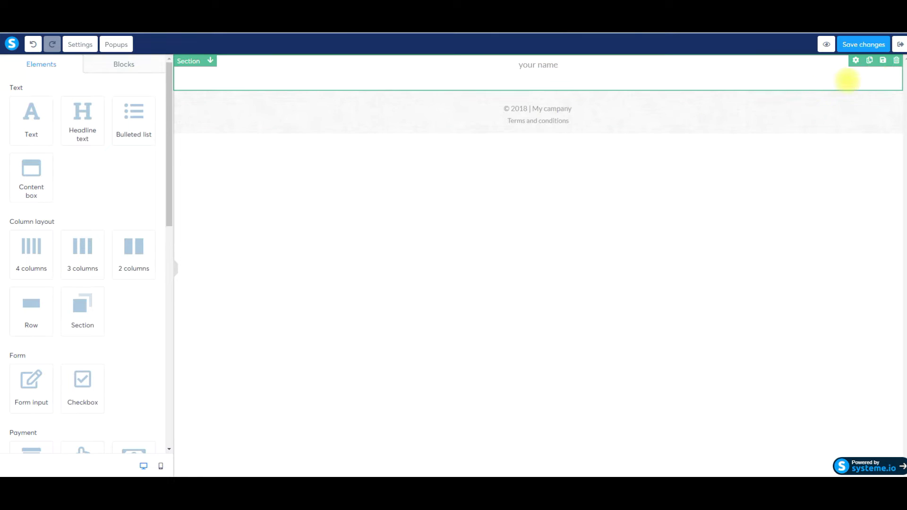
click(891, 64)
click(502, 60)
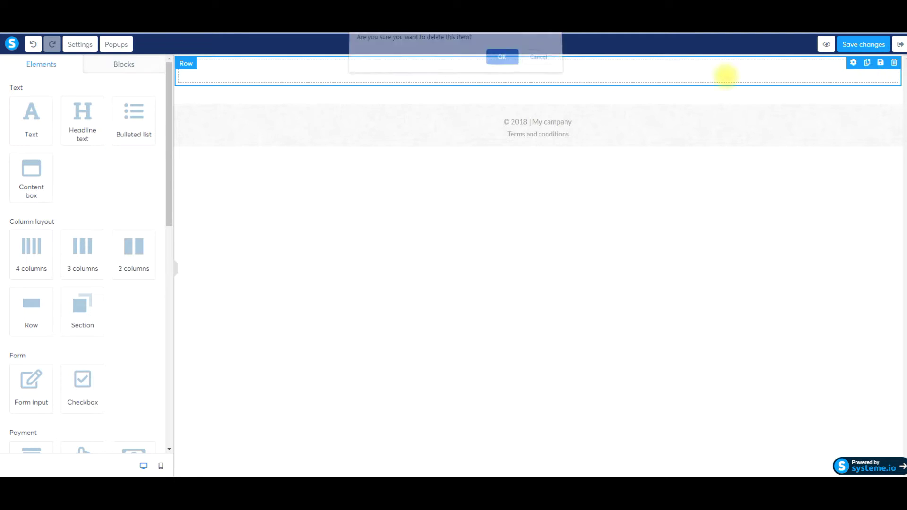
click(894, 62)
click(502, 60)
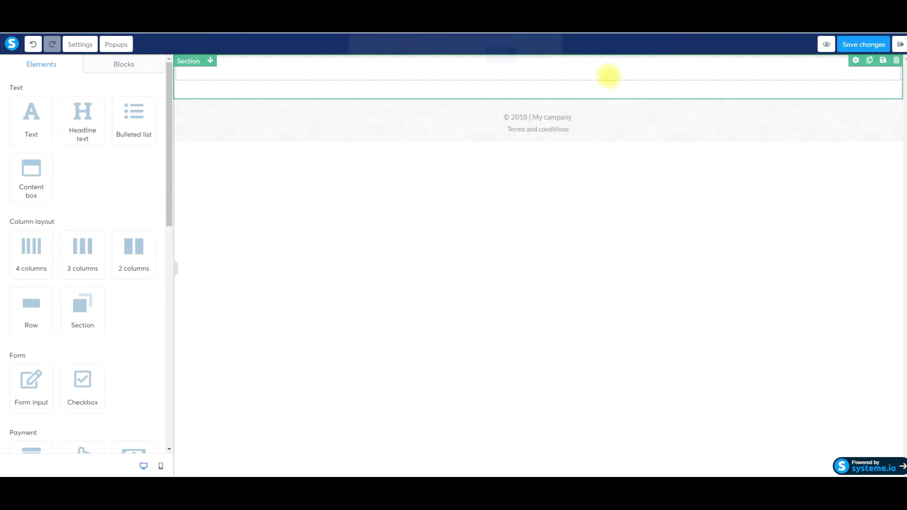
click(896, 60)
click(502, 62)
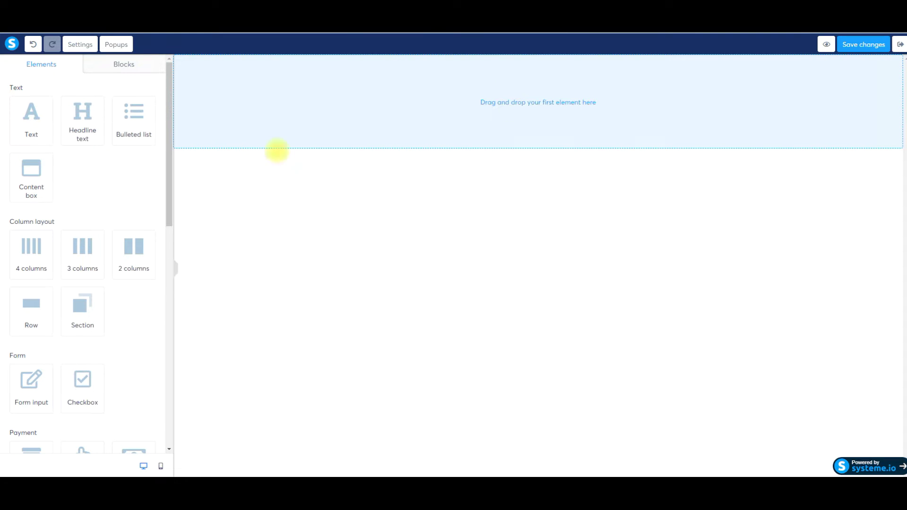
click(119, 64)
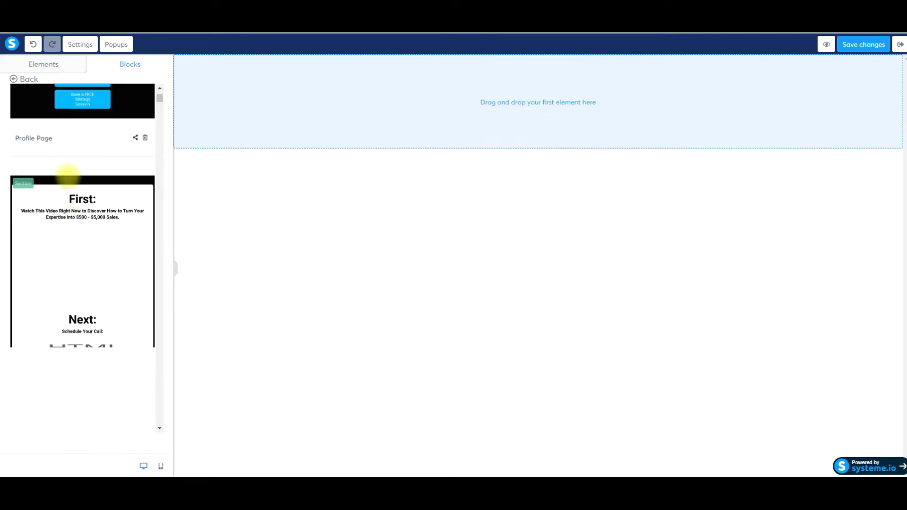
- Drag the saved Ebook Challenge Order Form block onto the empty canvas
scroll(70, 208, down, 3)
scroll(73, 220, down, 3)
scroll(80, 236, down, 10)
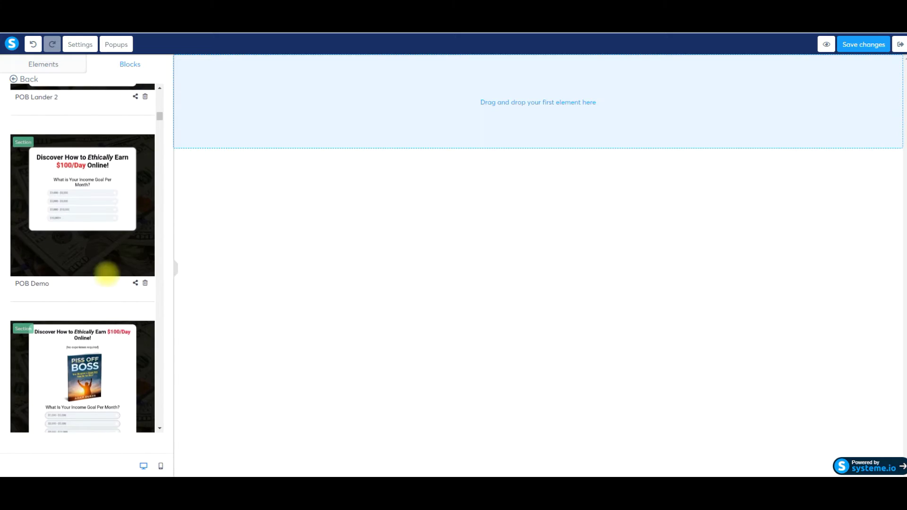
scroll(106, 273, down, 12)
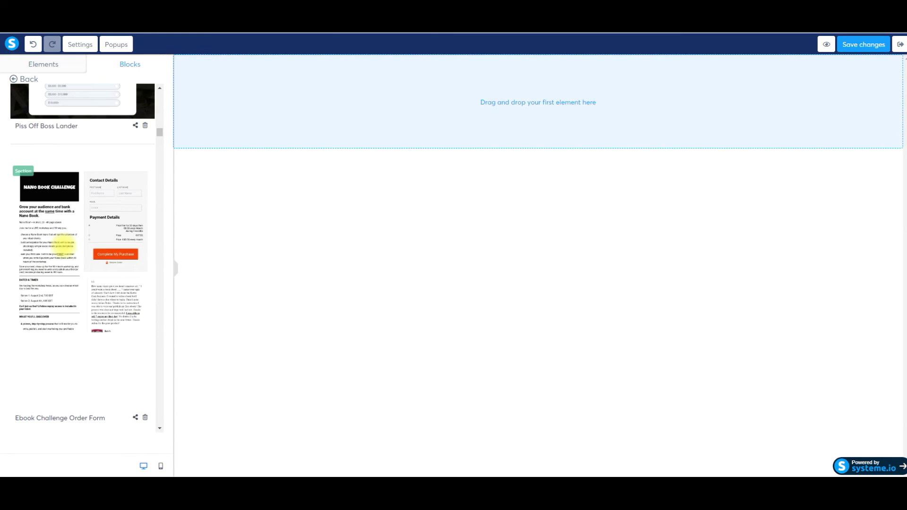
drag(64, 243, 411, 113)
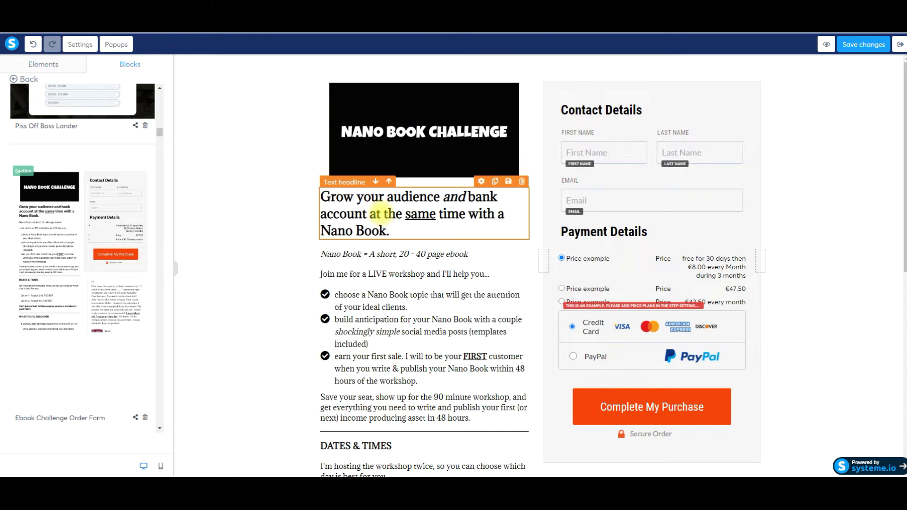
- Change the page headline to 'Get the eBook Bundle (Value$127)'
click(368, 209)
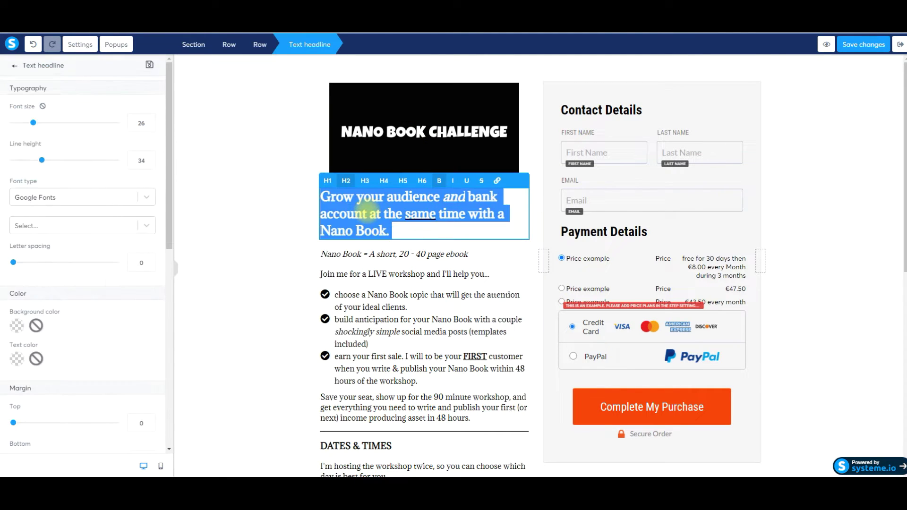
text(Get the)
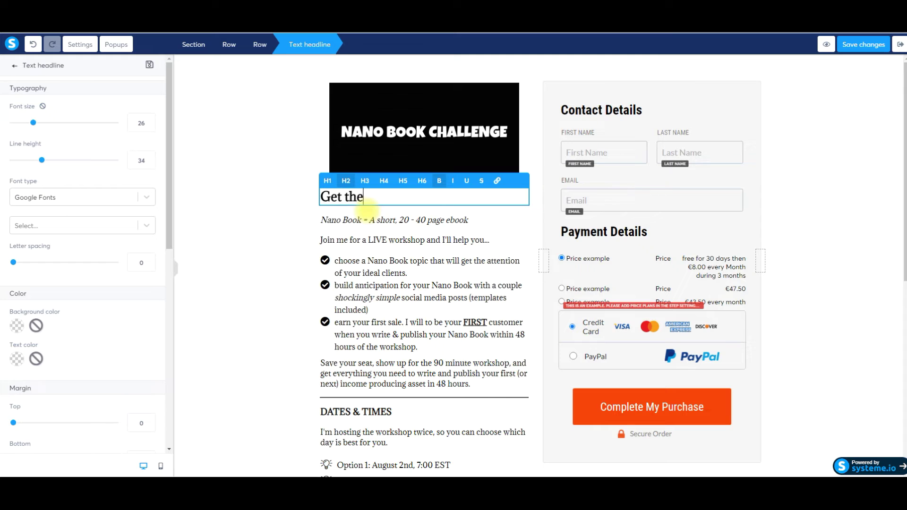
text( Bundle (N)
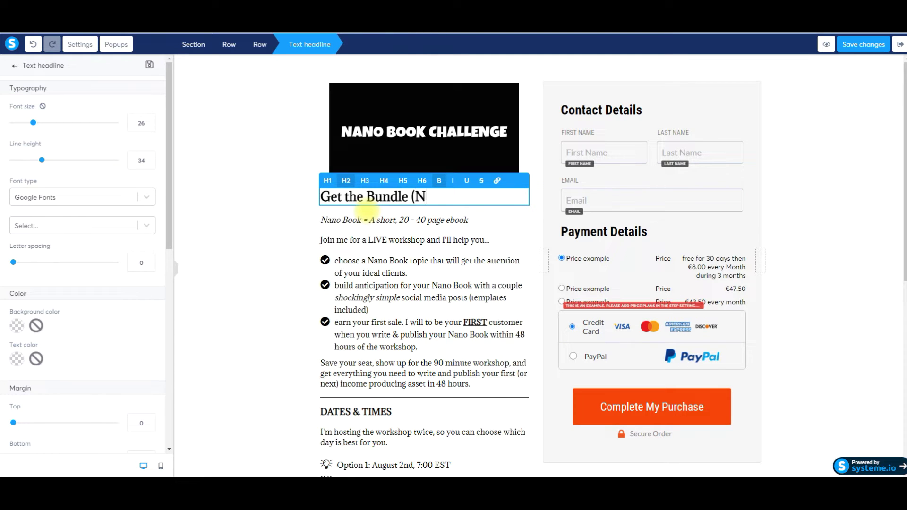
text(orma)
text(l)
key(BackSpace)
key(BackSpace)
key(BackSpace)
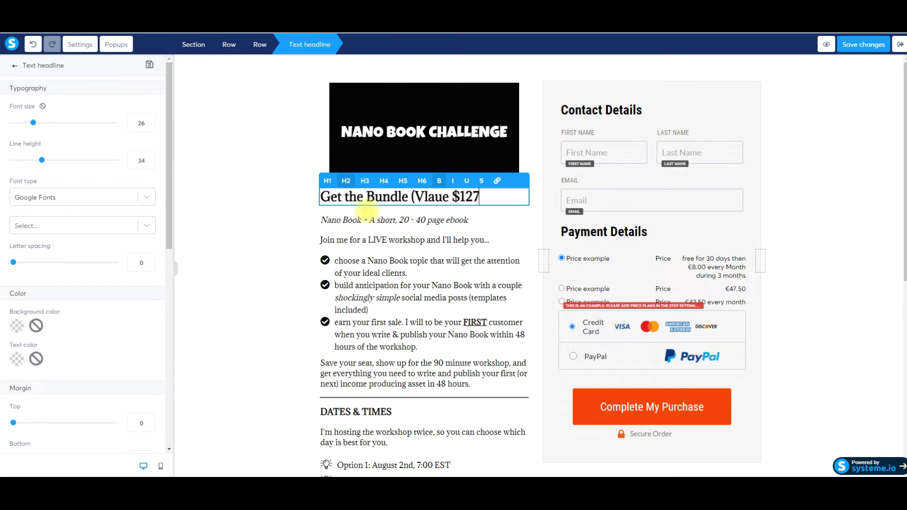
key(BackSpace)
key(BackSpace)
key(BackSpace)
key(BackSpace)
key(BackSpace)
key(BackSpace)
key(BackSpace)
key(BackSpace)
key(BackSpace)
text(alue$127))
key(ctrl+Left)
key(ctrl+Left)
key(ctrl+Left)
text(eBook)
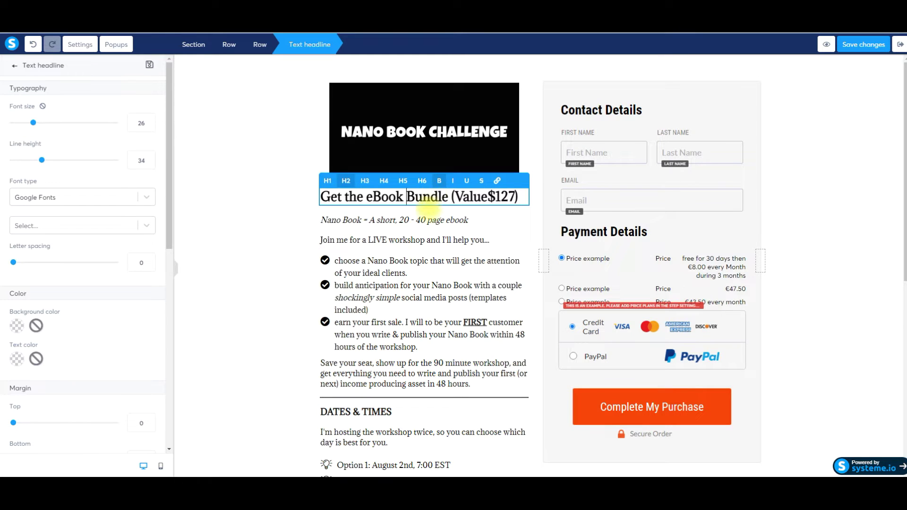
click(399, 231)
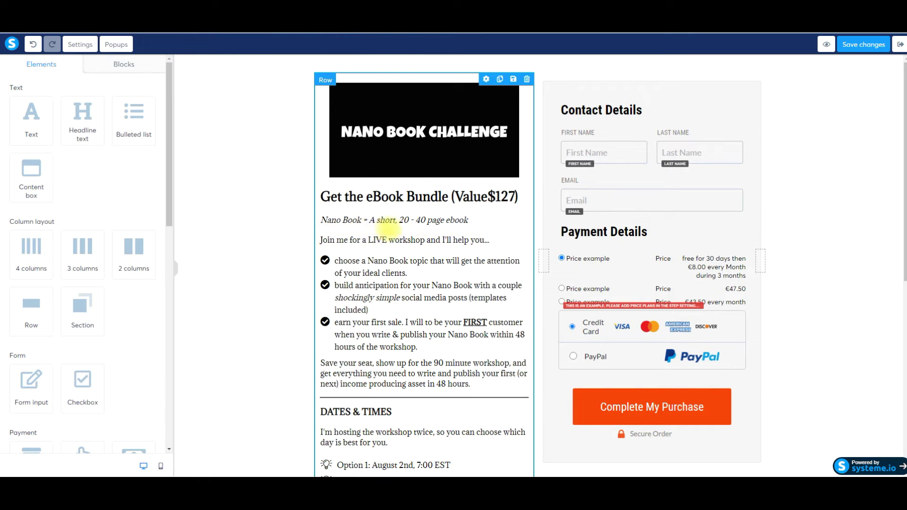
- Select text in the bulleted list's first bullet, then exit list editing
click(353, 265)
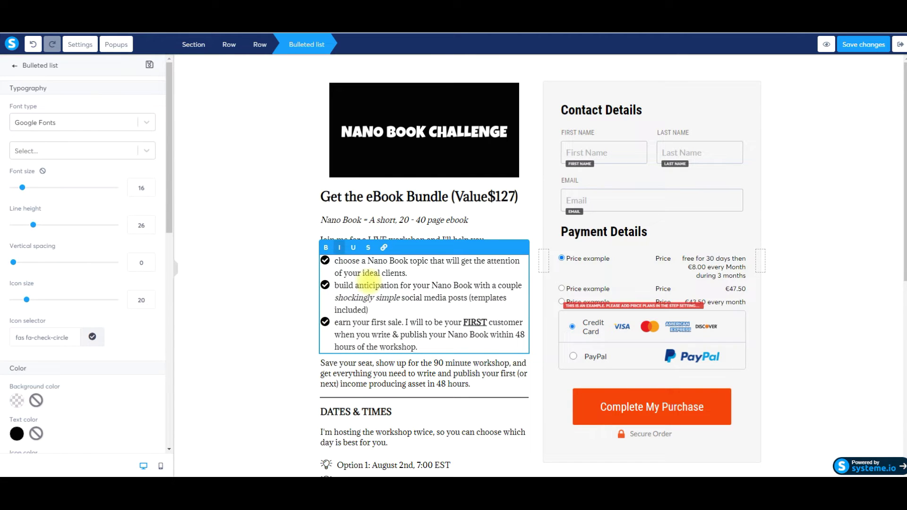
drag(336, 260, 419, 273)
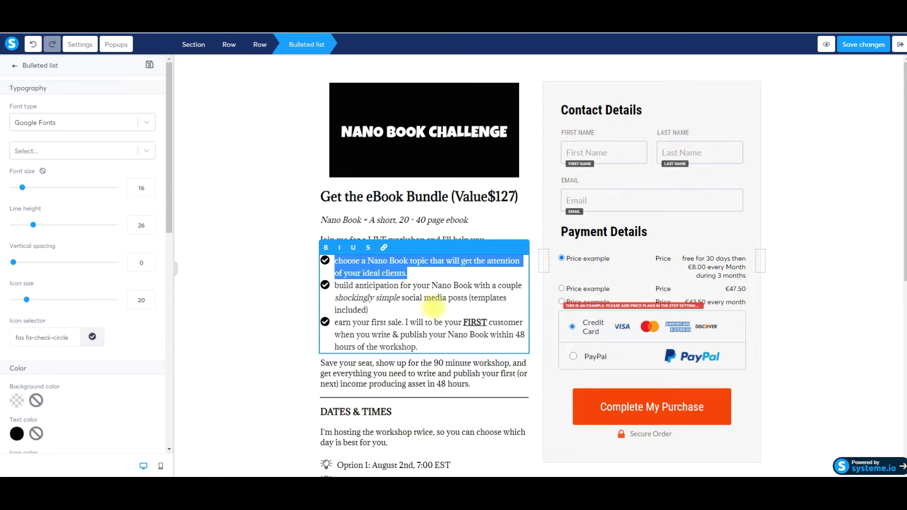
drag(434, 308, 404, 298)
click(241, 323)
scroll(241, 324, down, 1)
scroll(241, 324, down, 3)
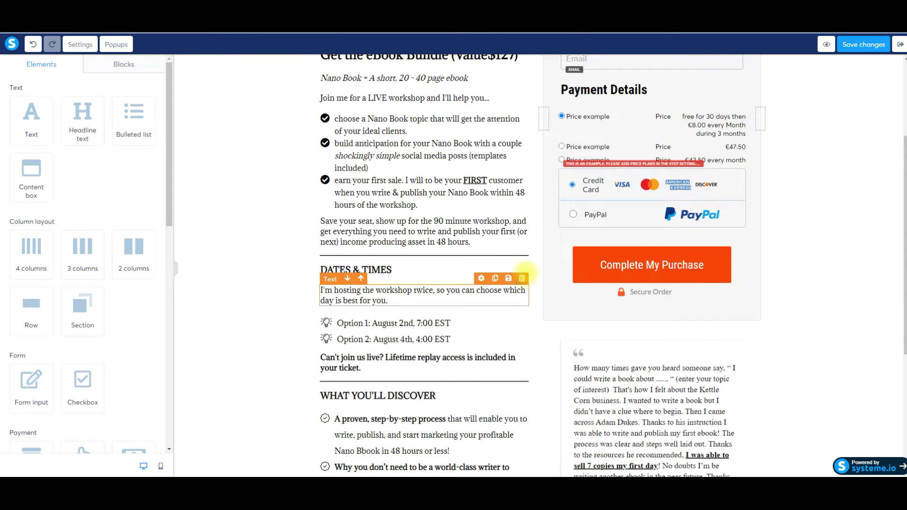
- Delete the DATES & TIMES heading, the hosting paragraph and the date options list
click(522, 257)
click(502, 62)
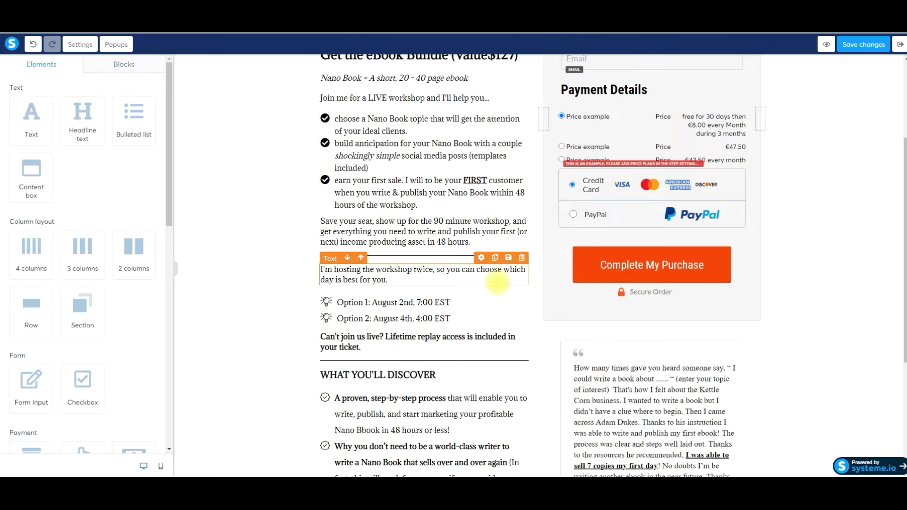
click(522, 258)
click(501, 63)
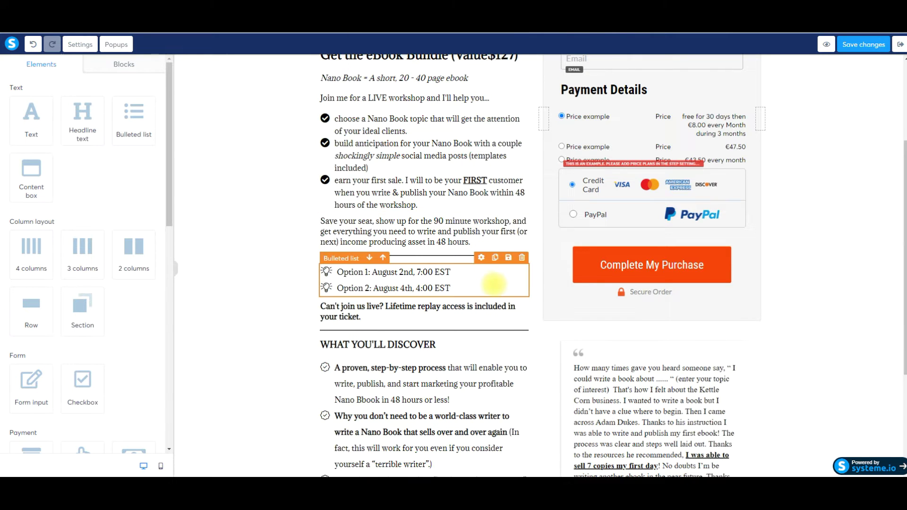
click(522, 257)
click(502, 62)
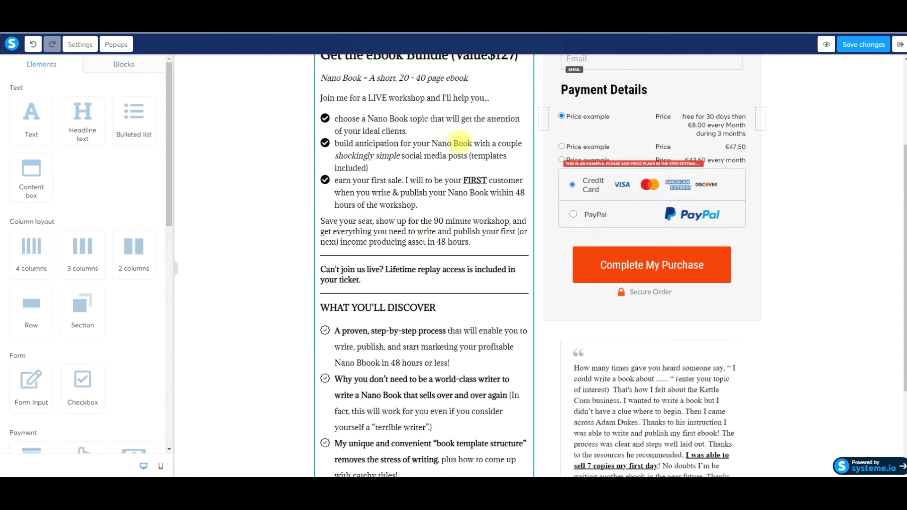
- Delete the Save your seat paragraph and look over the section settings
scroll(361, 208, up, 2)
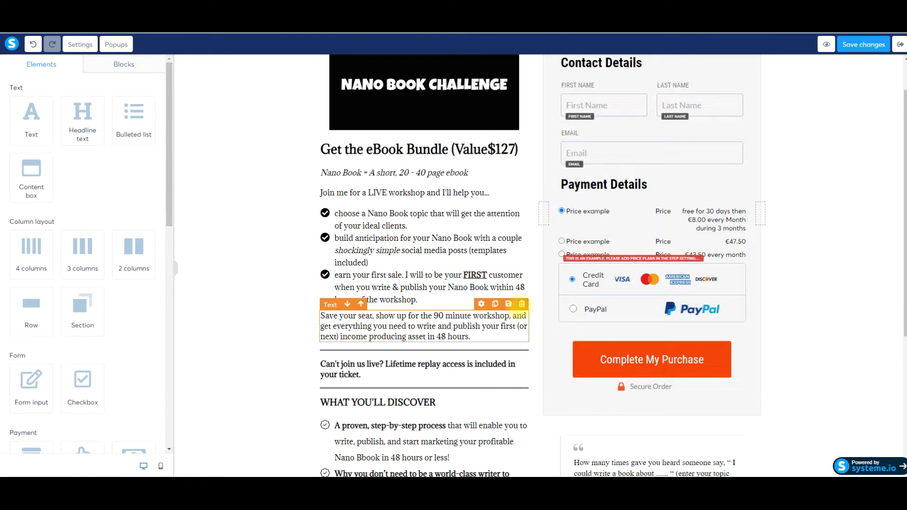
click(522, 303)
click(501, 63)
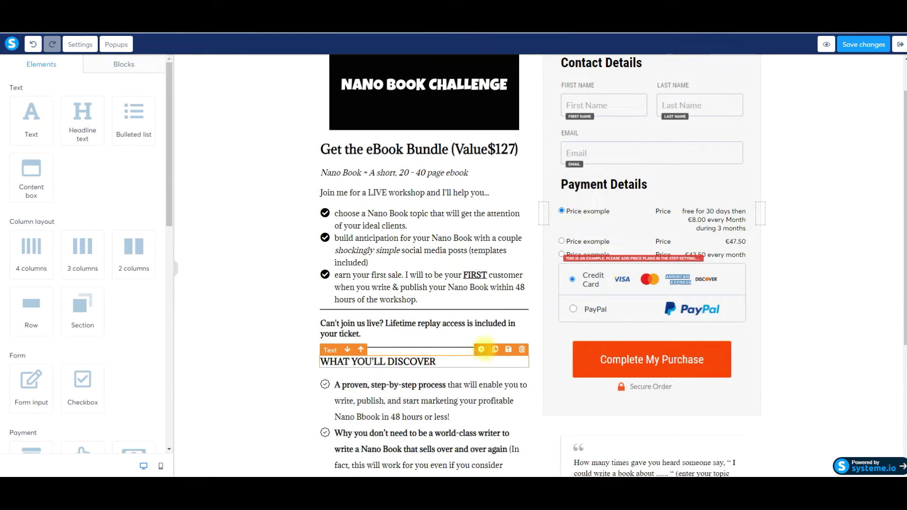
click(216, 291)
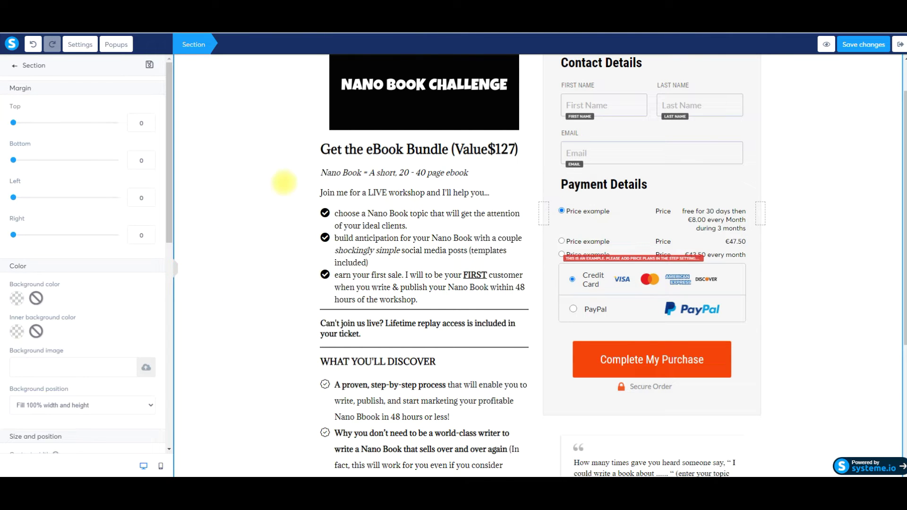
click(270, 188)
- Delete the customer testimonial block from the page
scroll(272, 191, down, 3)
scroll(272, 191, down, 1)
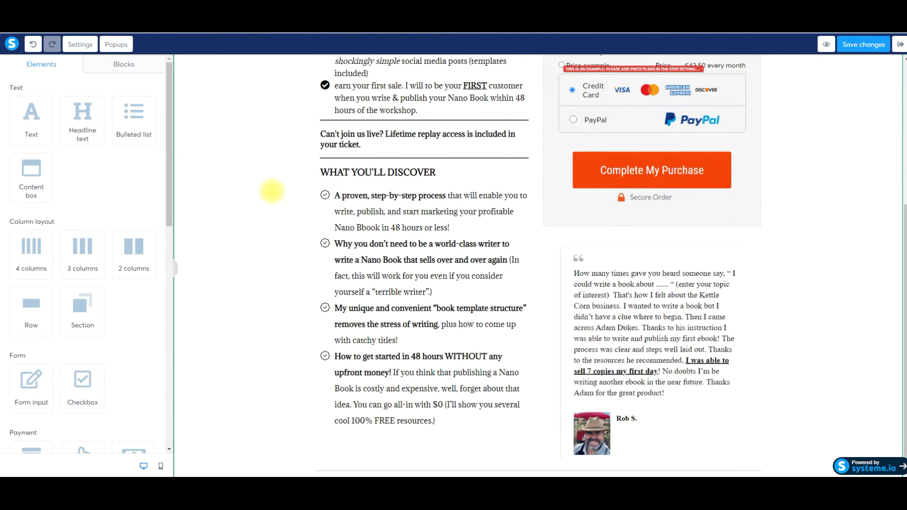
click(755, 239)
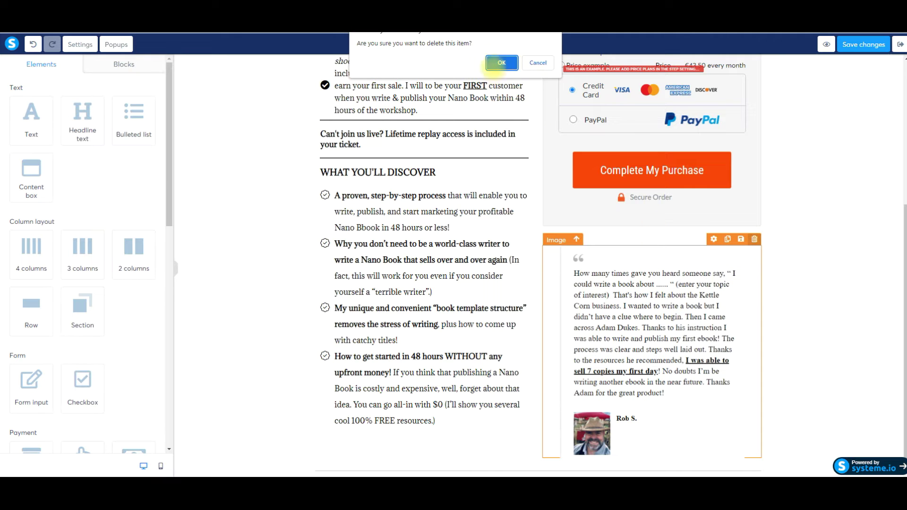
click(501, 63)
scroll(684, 361, up, 4)
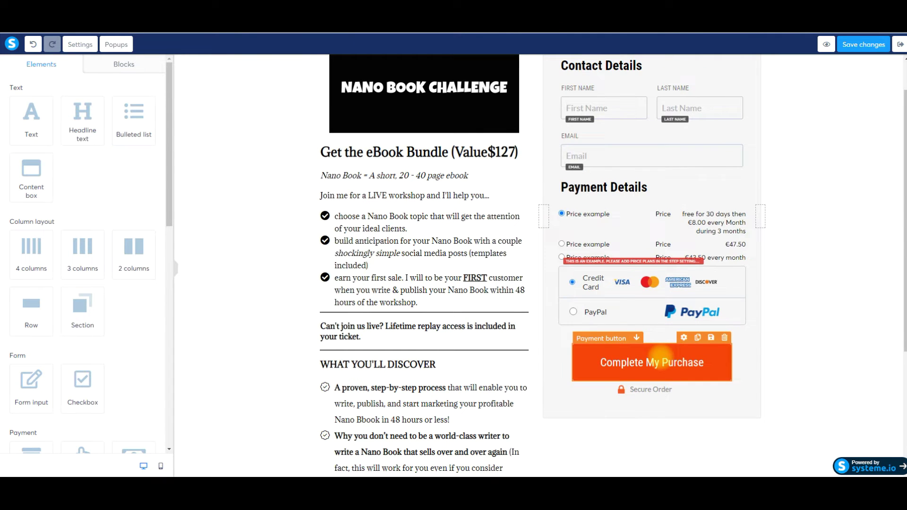
scroll(385, 348, down, 4)
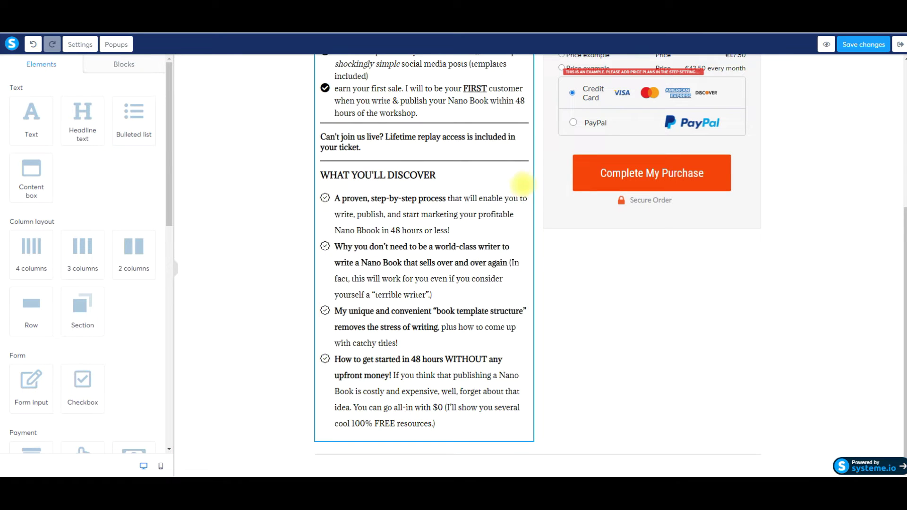
scroll(369, 236, up, 5)
click(334, 239)
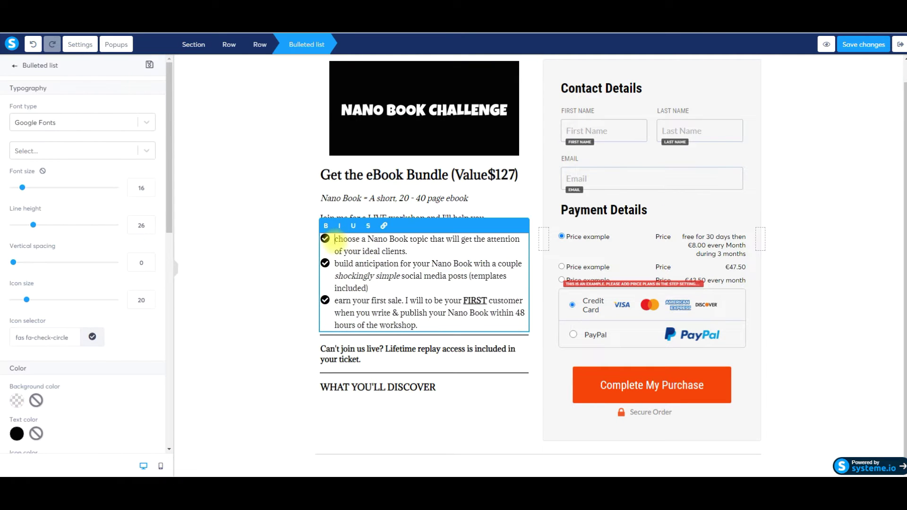
- Write 'Get access to' bullets for the 48 hour ebook challenge, Lucrative launch formula and one hour funnel workshop
text(Get acc)
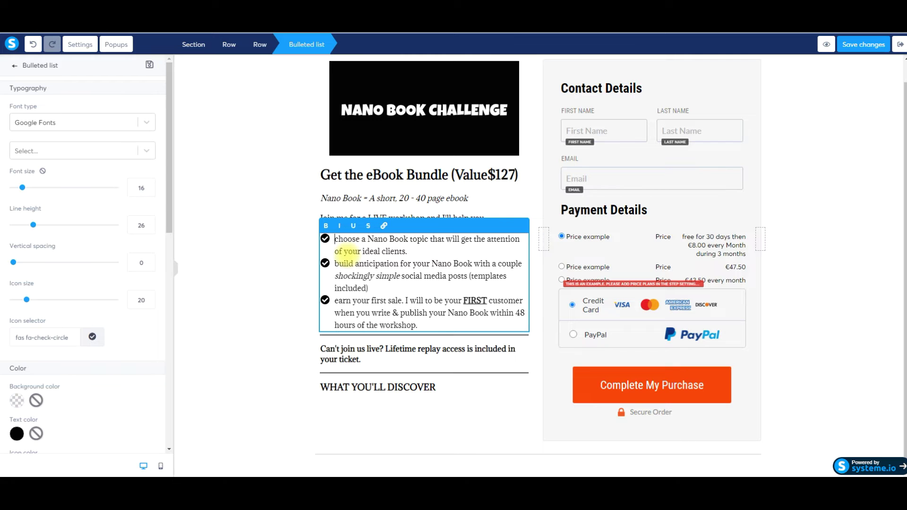
text(ess )
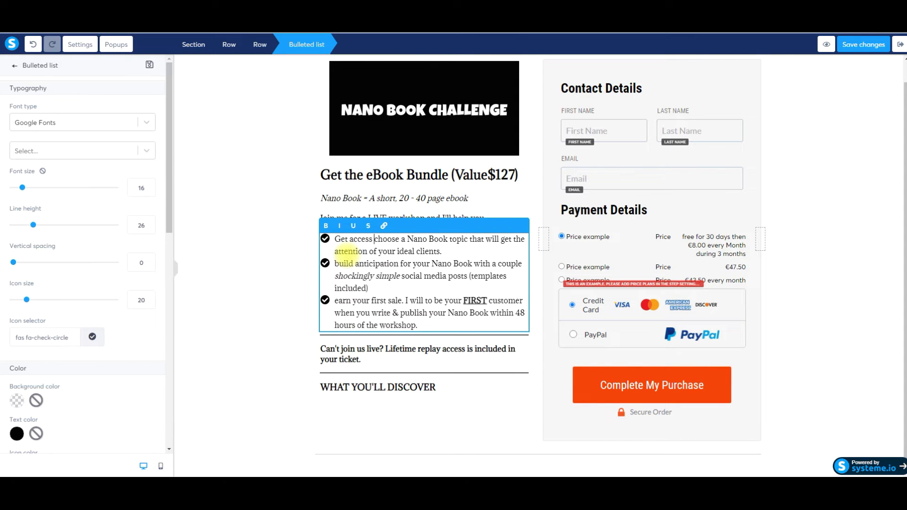
text(to the 48)
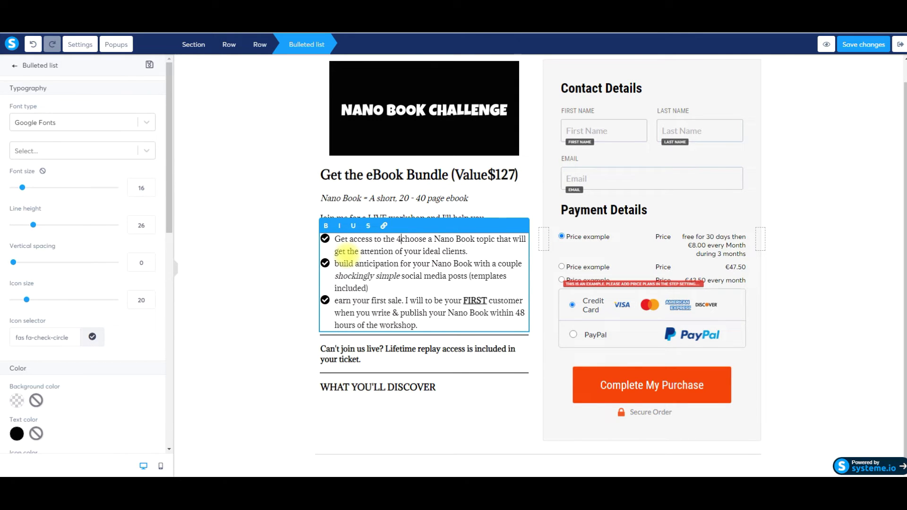
text( hour ebook c)
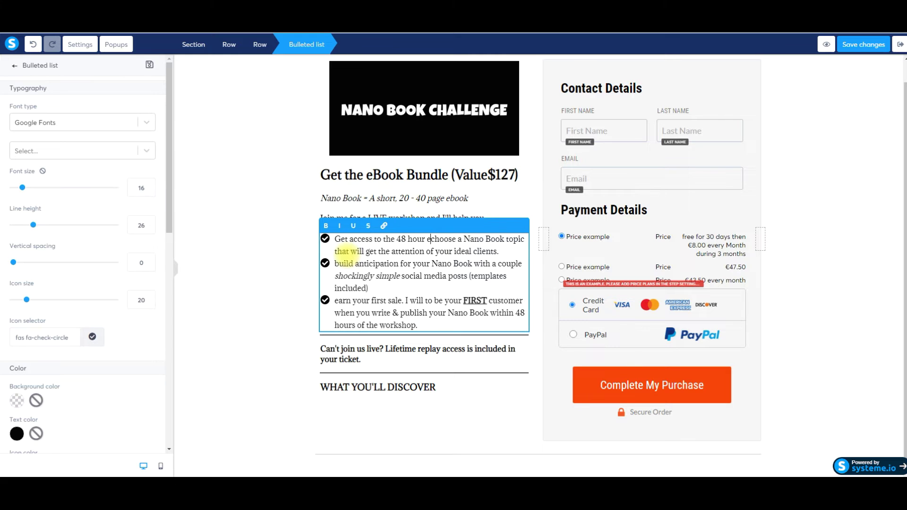
text(hallenge)
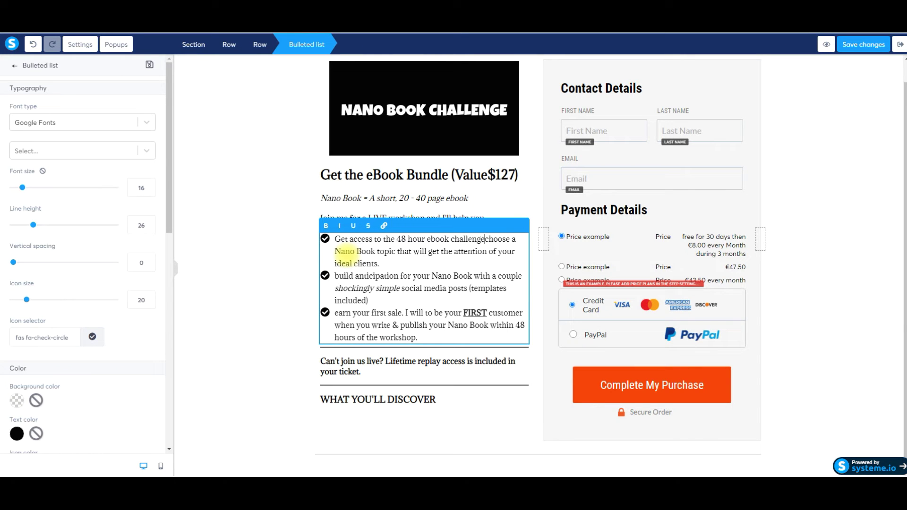
key(Return)
text(Get access to)
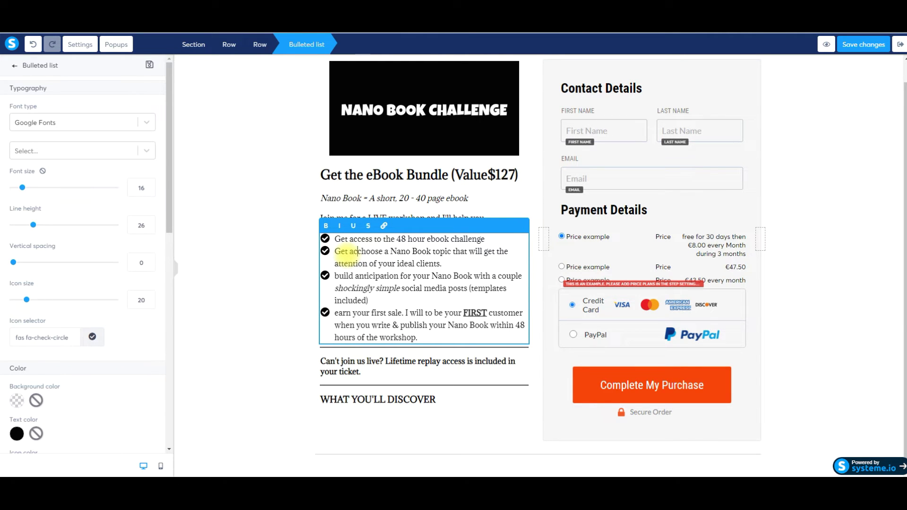
text( my Luc)
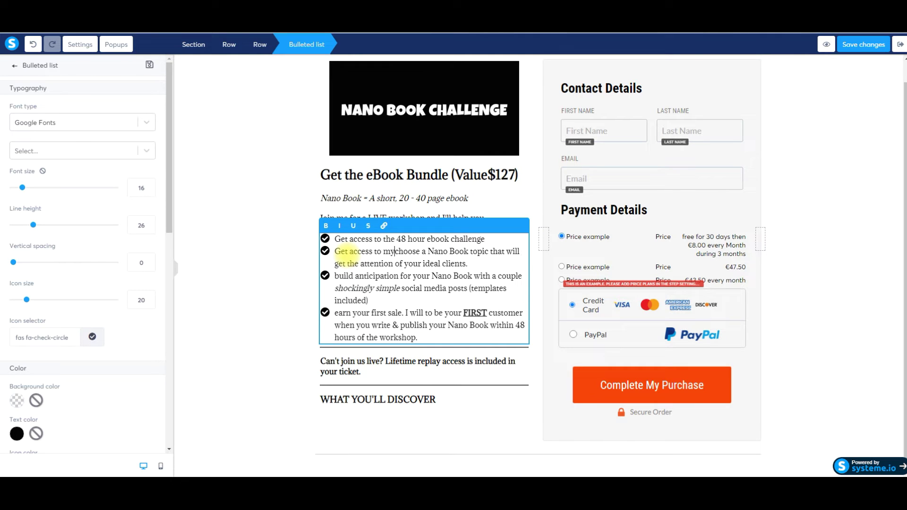
text(rative launch )
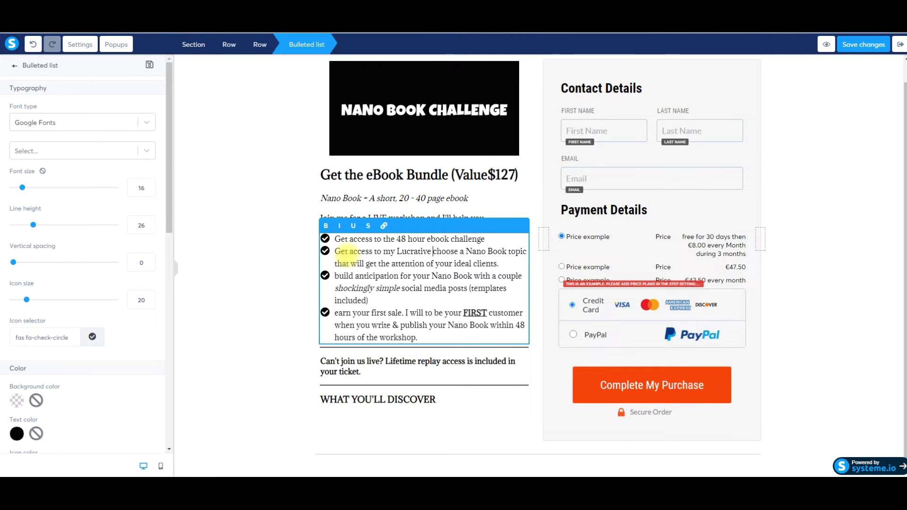
text(formula)
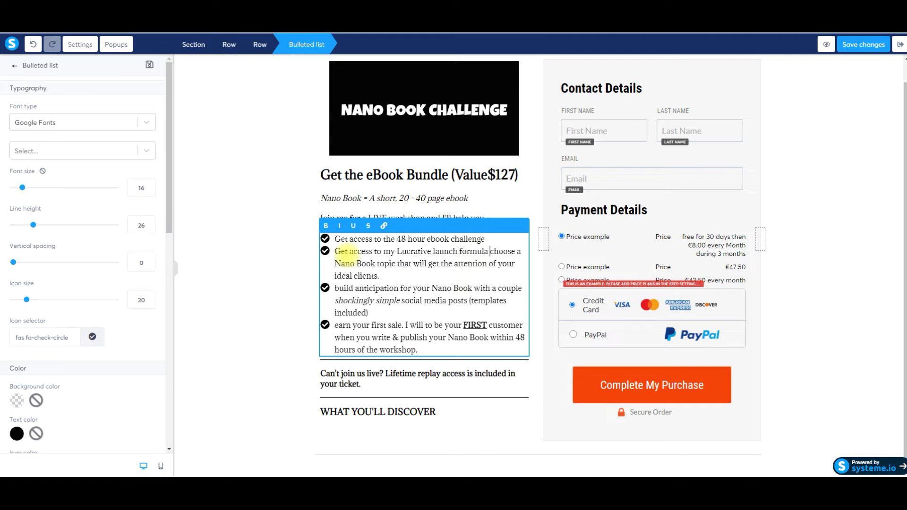
key(Return)
text(Get access to)
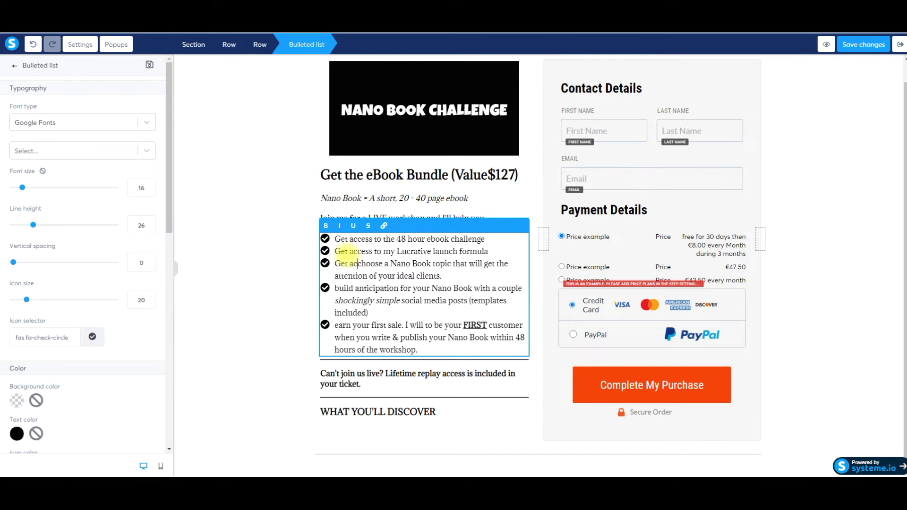
text(the one hour )
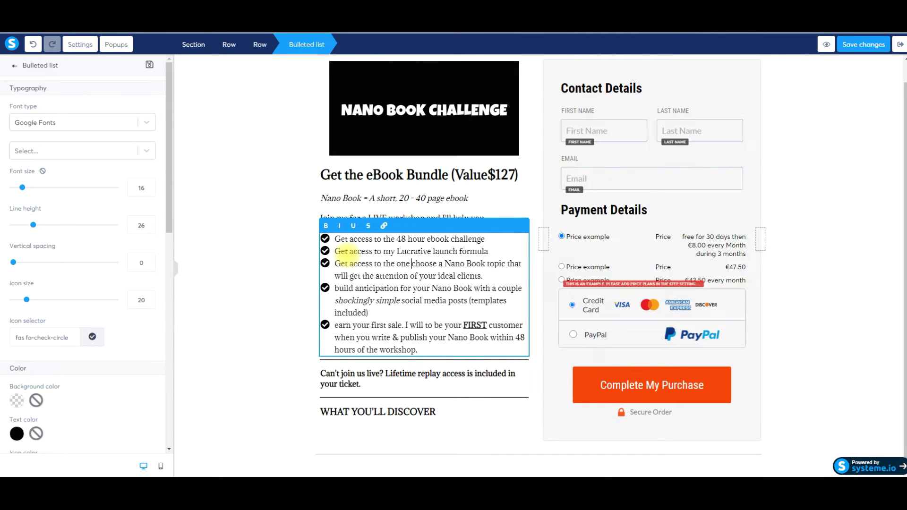
text(funnel workks)
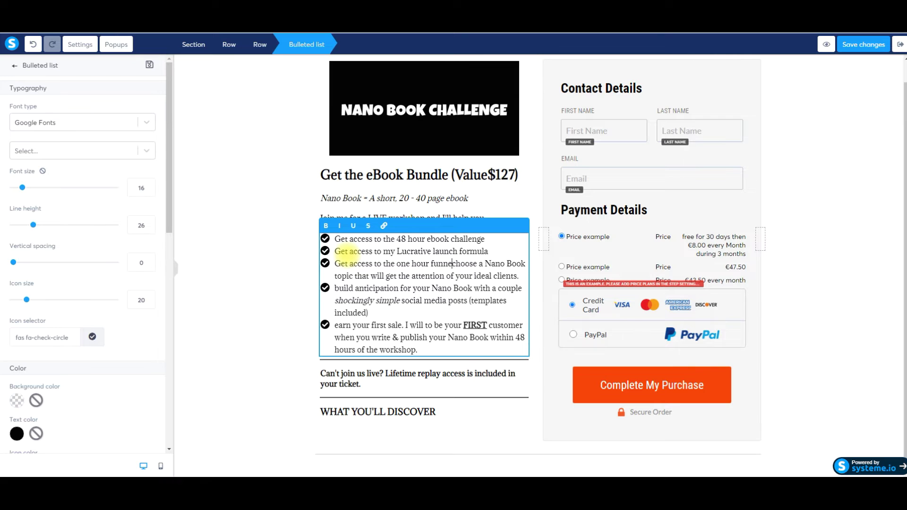
text(hop)
- Delete the leftover old bullets and correct 'workkshop' to 'workshop'
key(Return)
key(shift+Down)
key(shift+Down)
key(shift+Down)
key(shift+Down)
key(shift+Down)
key(shift+Down)
key(shift+Down)
key(shift+Down)
key(BackSpace)
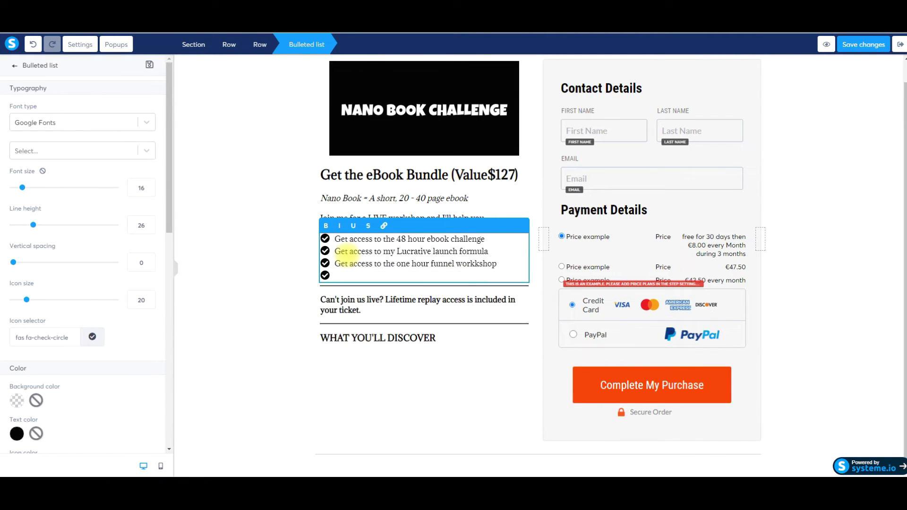
double_click(477, 264)
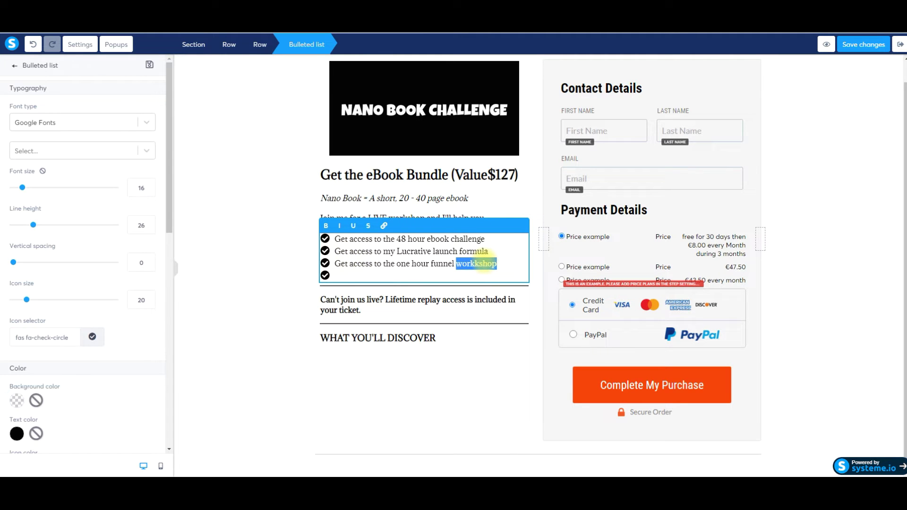
text(wo)
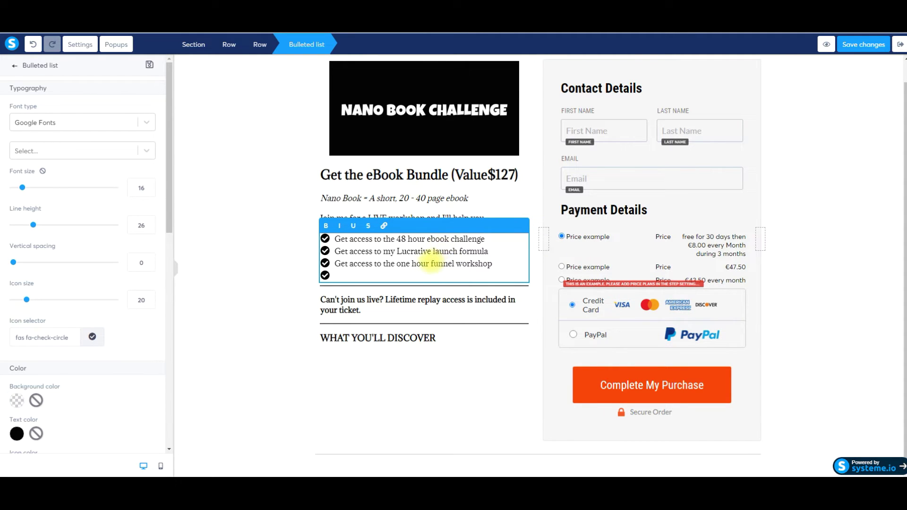
click(496, 251)
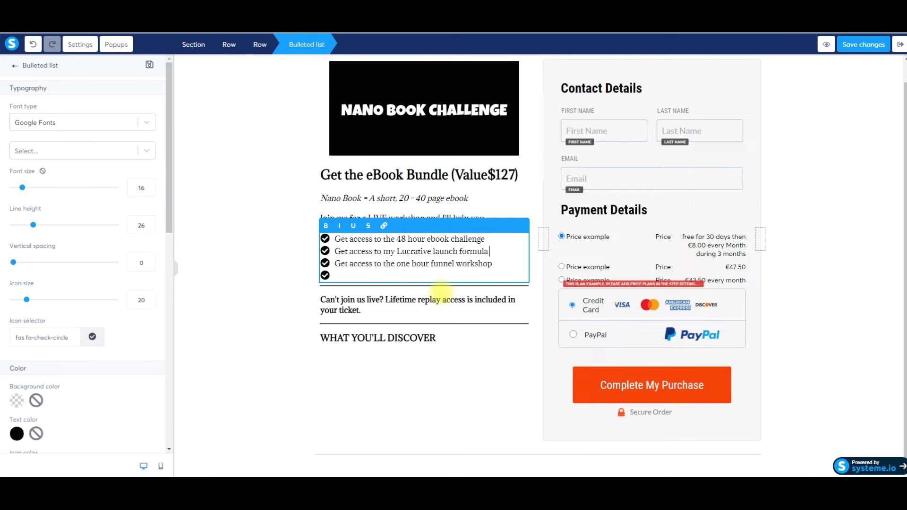
click(435, 301)
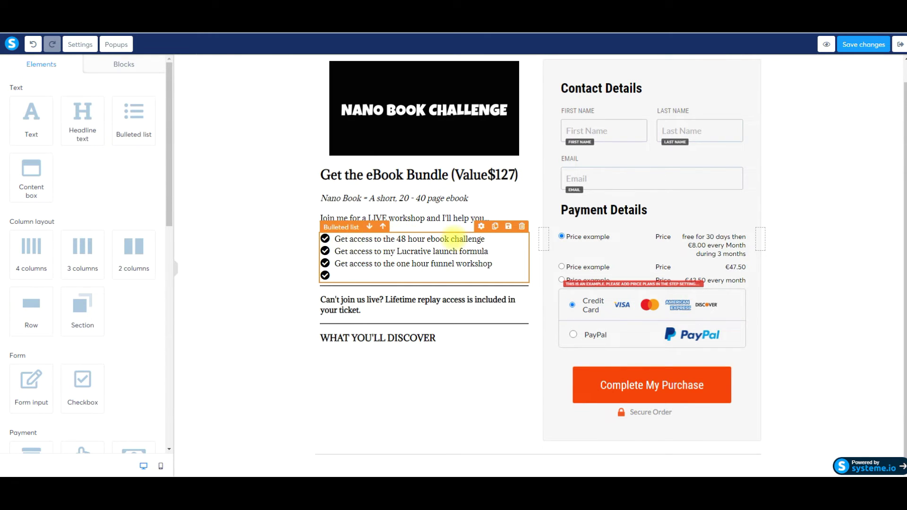
- Rework the first bullet to a bold '48 hour ebook challenge' followed by '- get paid to create your own'
click(486, 238)
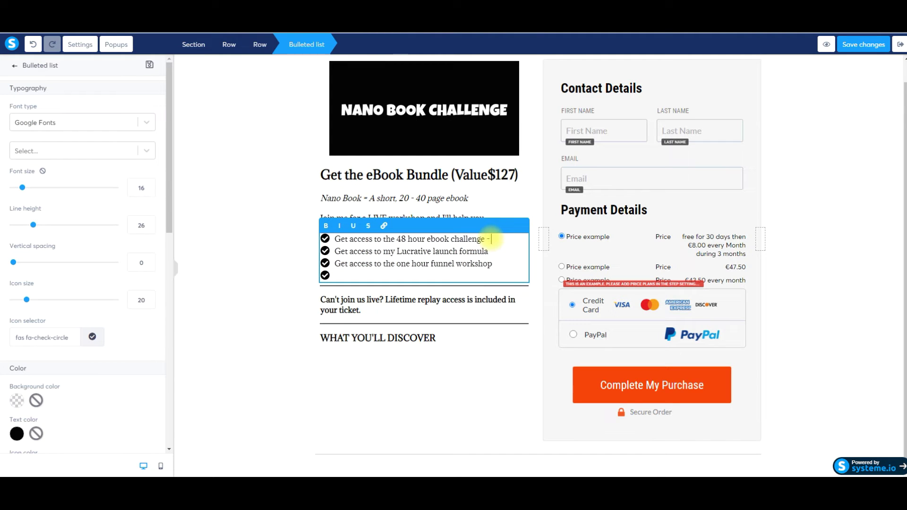
text(- get paid to cr)
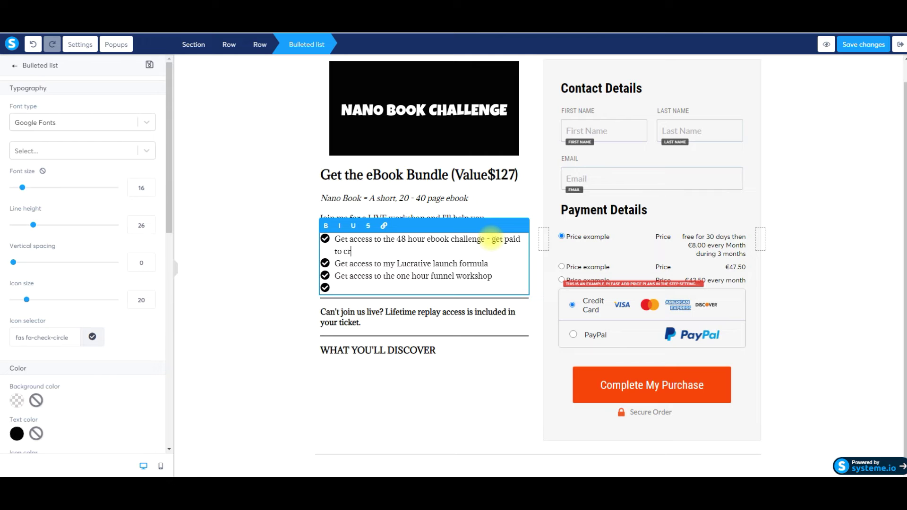
text(eate your own digital asset!)
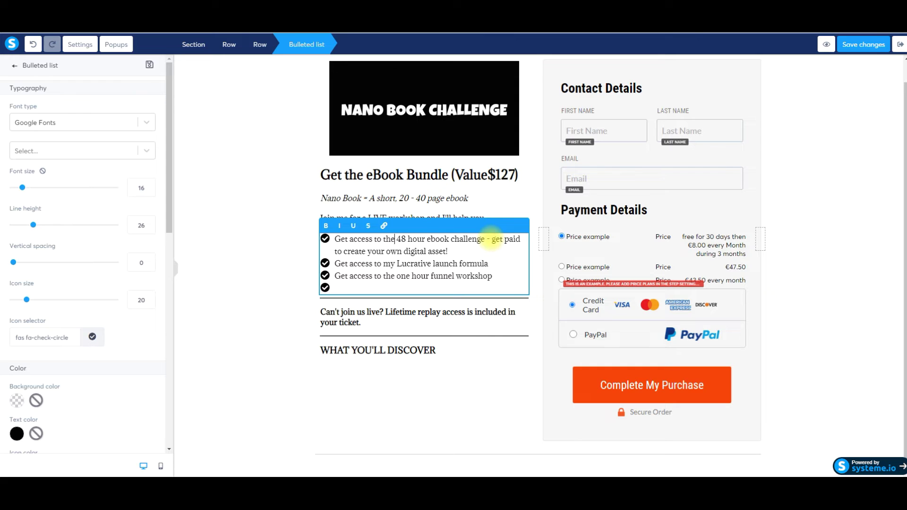
key(shift+Left)
key(shift+Left)
key(shift+Left)
key(shift+Left)
key(shift+Left)
key(shift+Left)
key(shift+Left)
key(shift+Left)
key(shift+Left)
key(shift+Left)
key(shift+Left)
key(shift+Left)
key(shift+Left)
key(shift+Left)
key(shift+Left)
key(shift+Left)
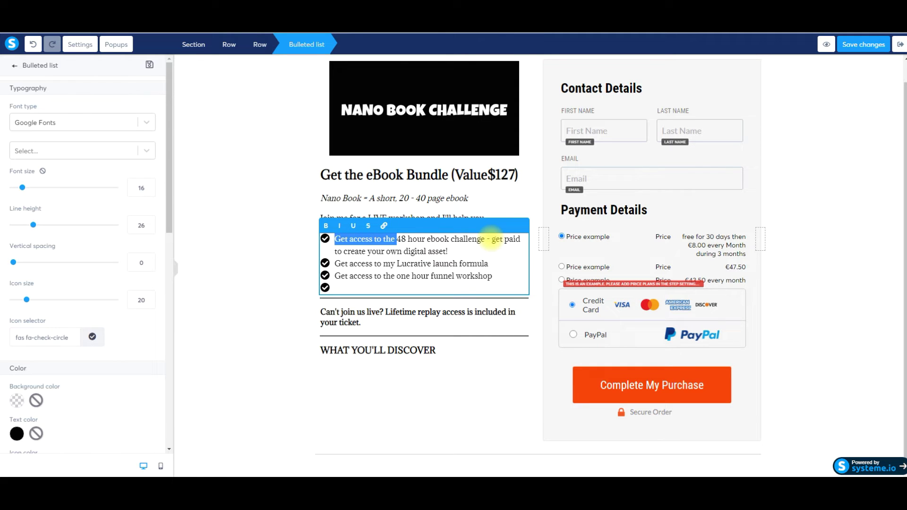
key(BackSpace)
key(shift+Right)
key(shift+Right)
key(shift+Right)
key(shift+Right)
key(shift+Right)
key(shift+Right)
key(shift+Right)
key(shift+Right)
key(shift+Right)
key(shift+Right)
key(shift+Right)
key(shift+Right)
key(shift+Right)
key(shift+Right)
key(shift+Right)
key(shift+Right)
key(shift+Right)
key(shift+Right)
key(shift+Right)
key(shift+Right)
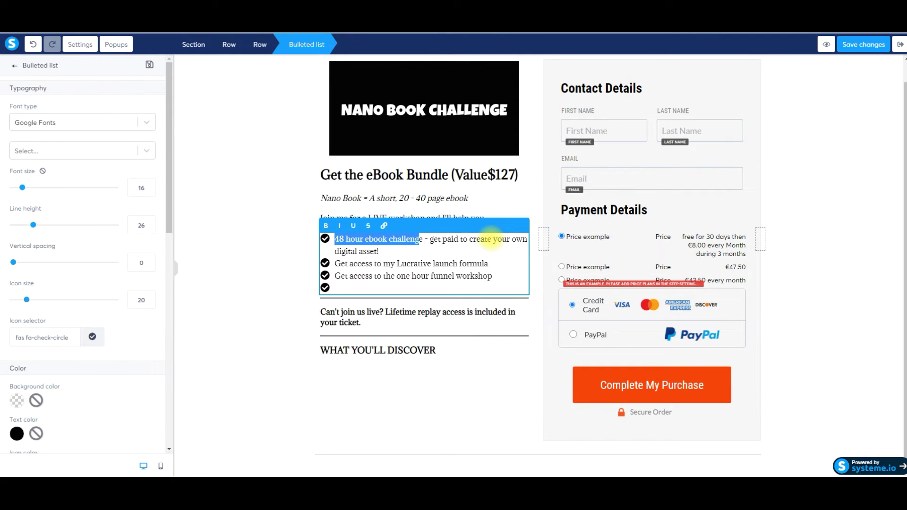
key(ctrl+b)
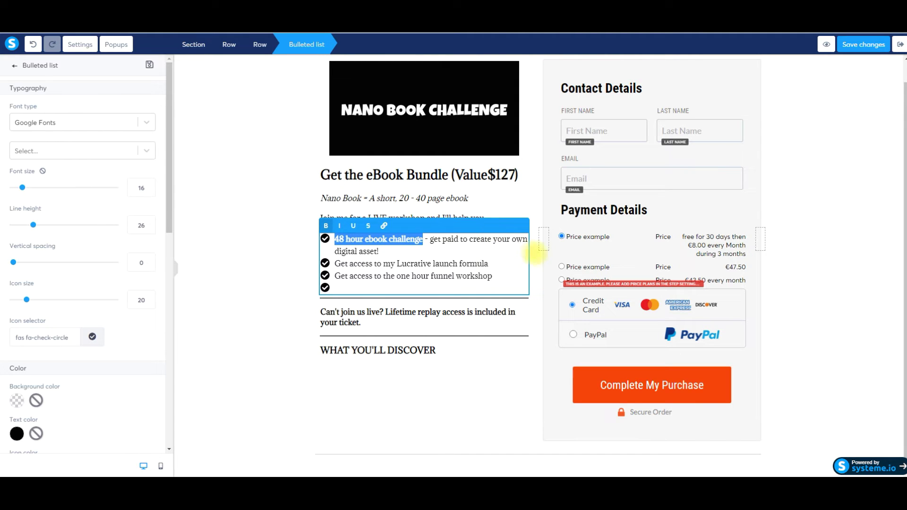
click(466, 251)
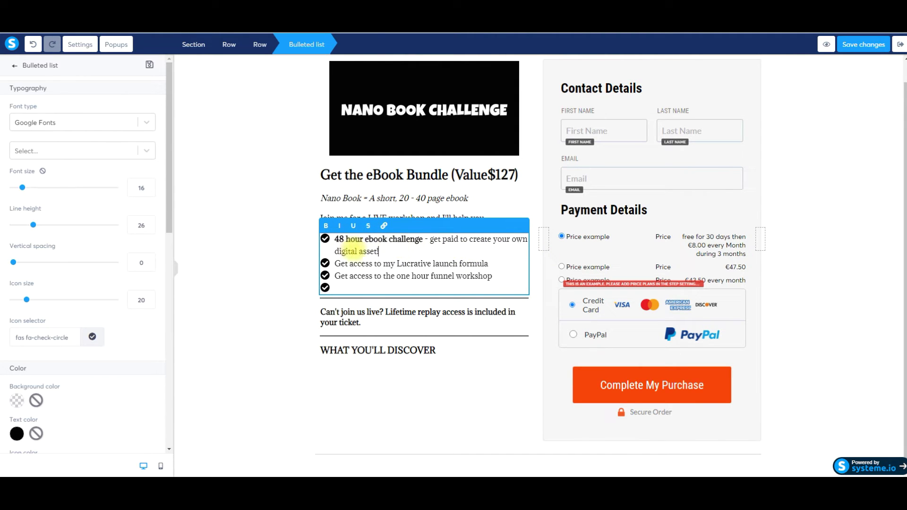
drag(429, 239, 453, 240)
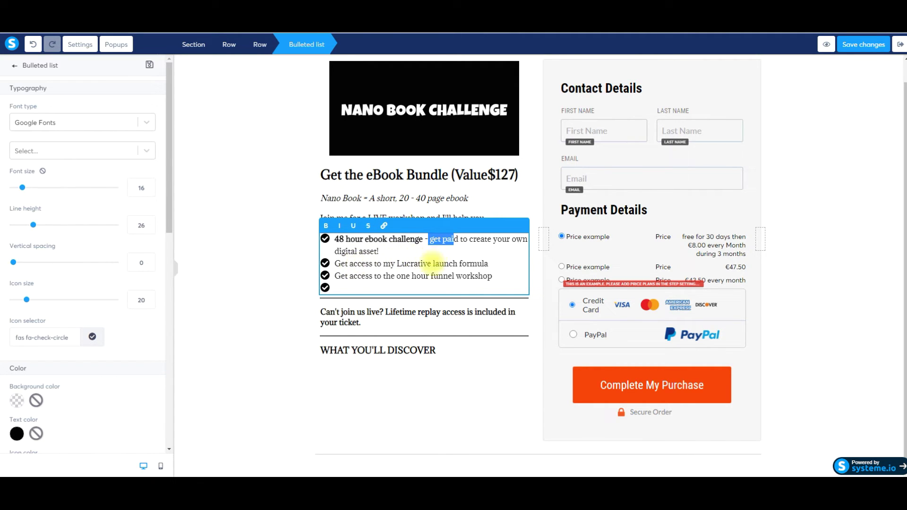
- Delete the Can't join us live? text, the WHAT YOU'LL DISCOVER heading and the horizontal line
click(409, 311)
click(521, 301)
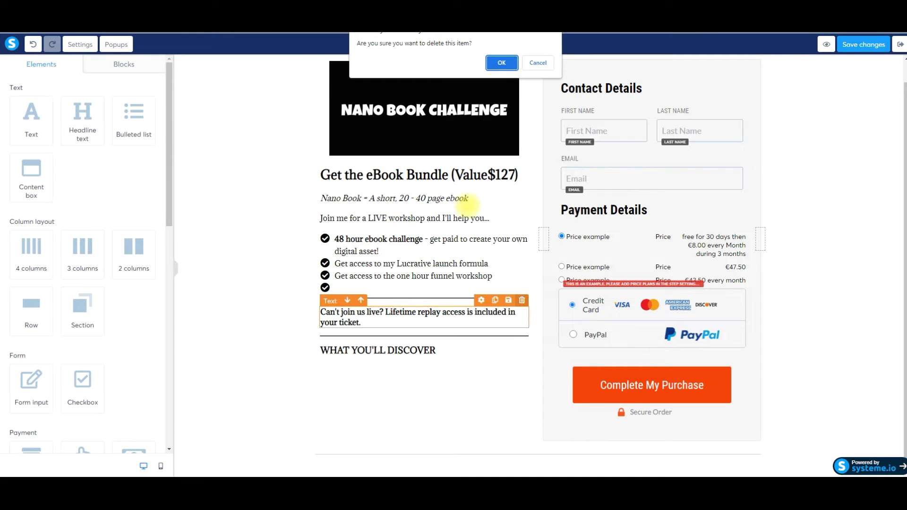
click(500, 61)
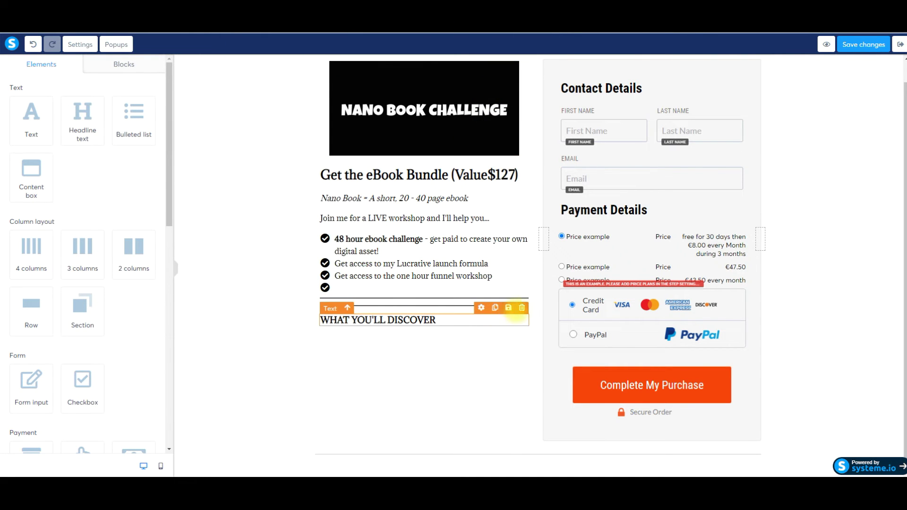
click(521, 307)
click(492, 62)
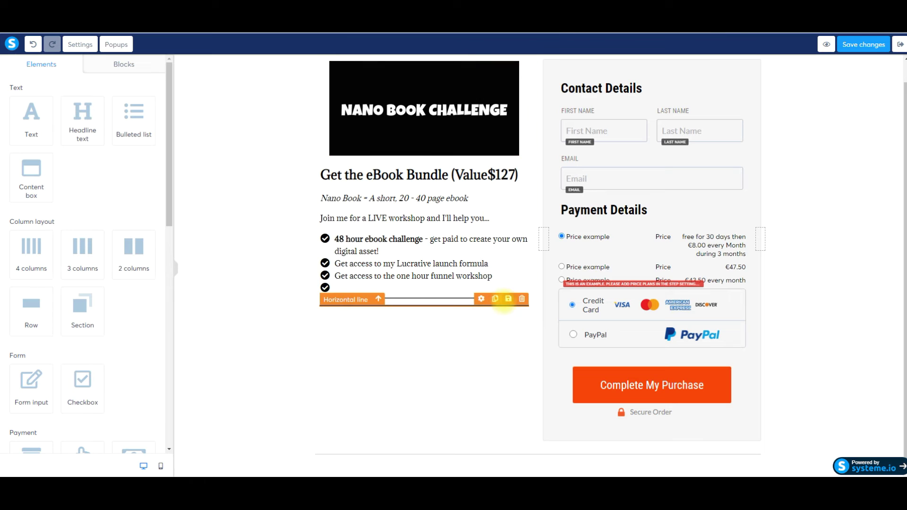
click(522, 299)
click(500, 60)
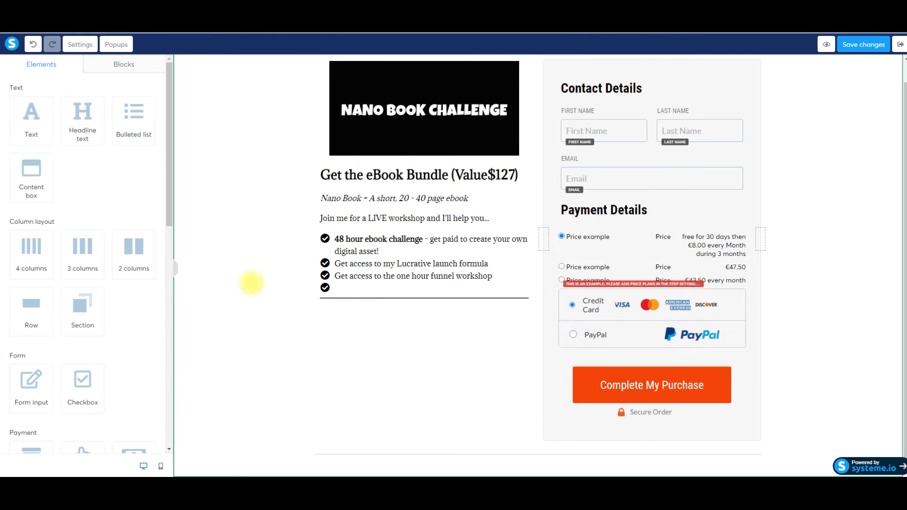
- Save the page changes and exit the editor
click(232, 303)
click(863, 44)
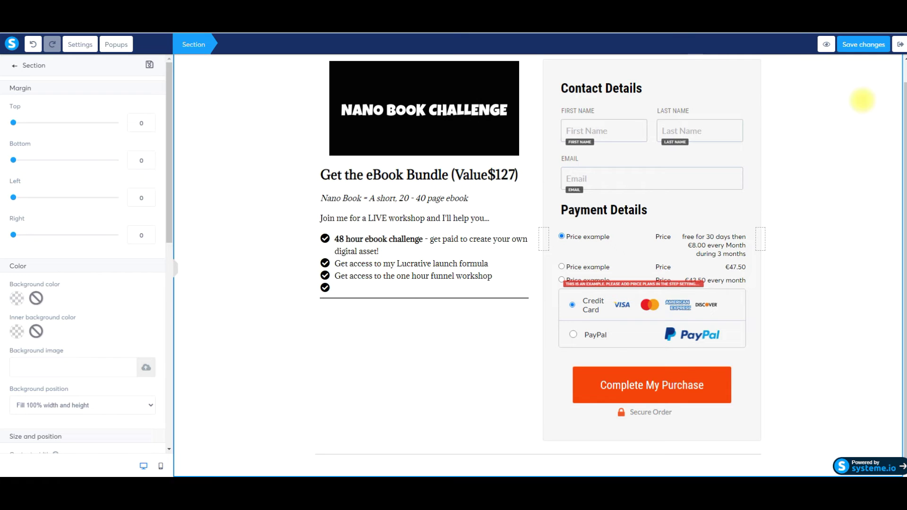
click(901, 44)
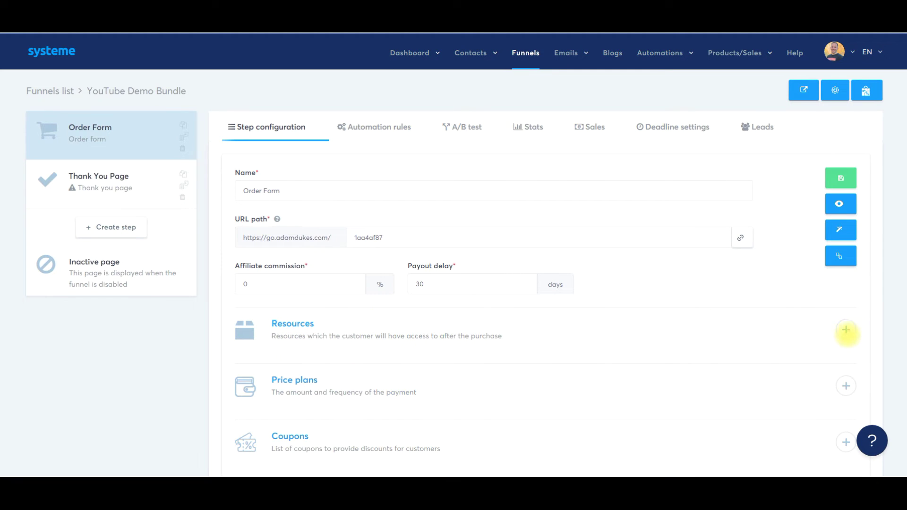
- Attach the YouTube Demo Bundle course bundle with Full access to the order step
click(846, 330)
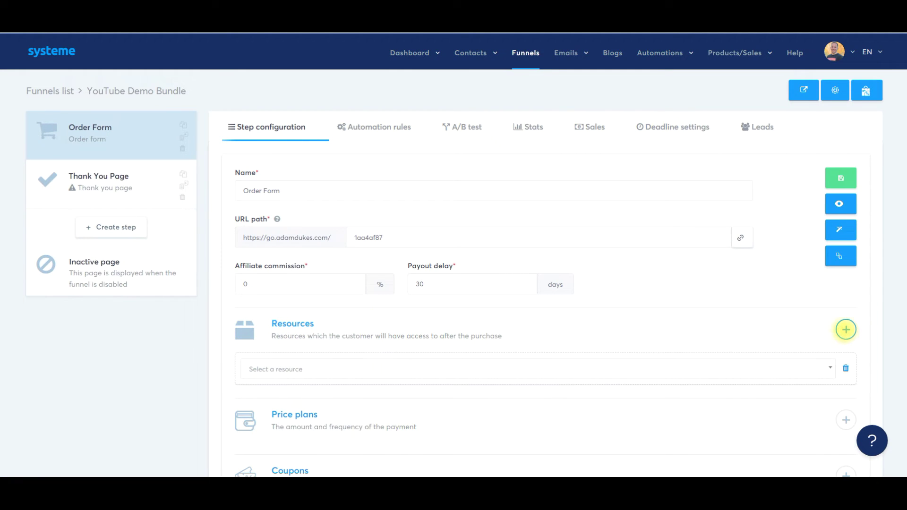
scroll(326, 359, down, 2)
click(305, 274)
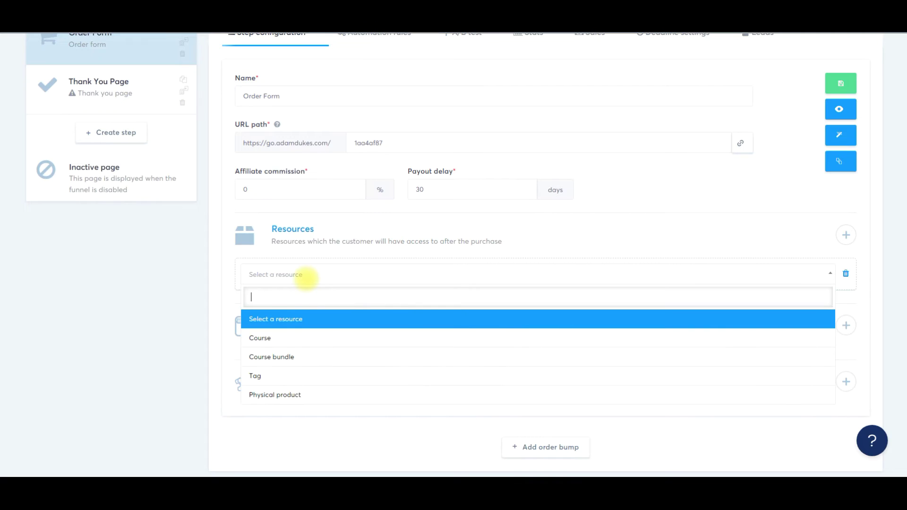
click(281, 357)
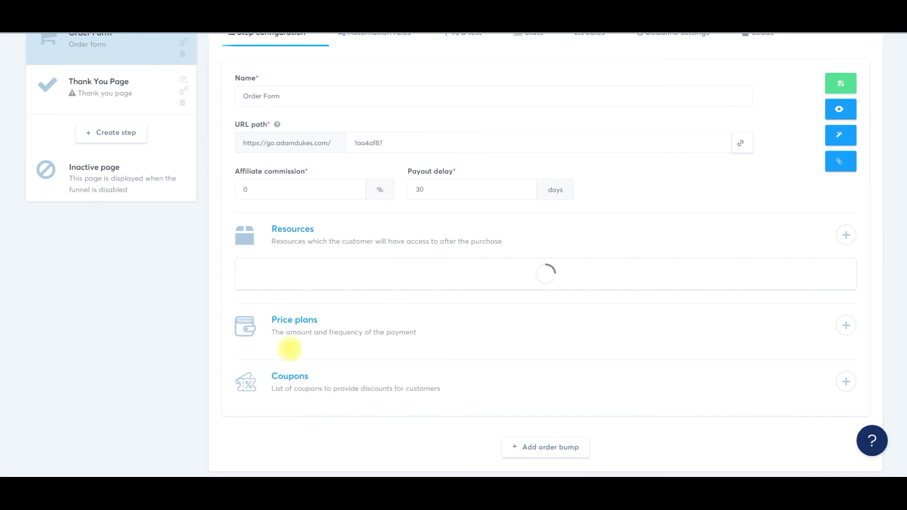
click(302, 308)
click(294, 366)
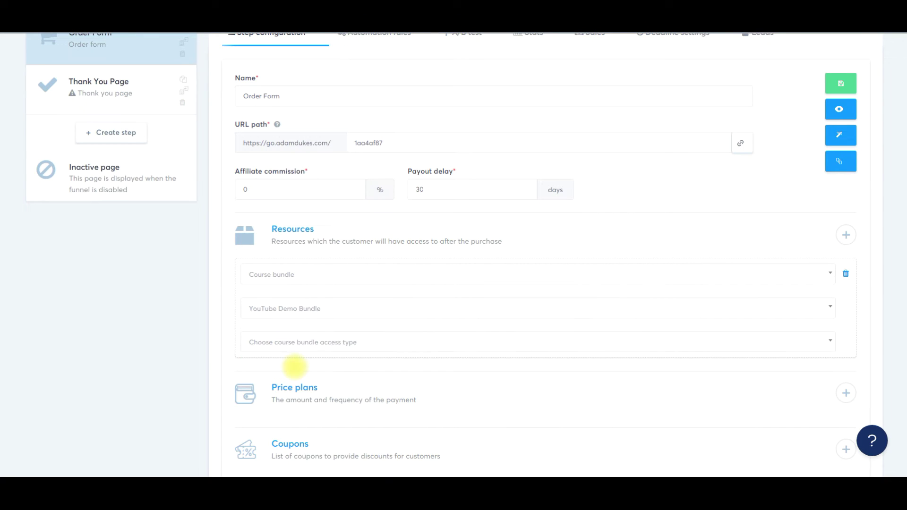
scroll(302, 321, down, 2)
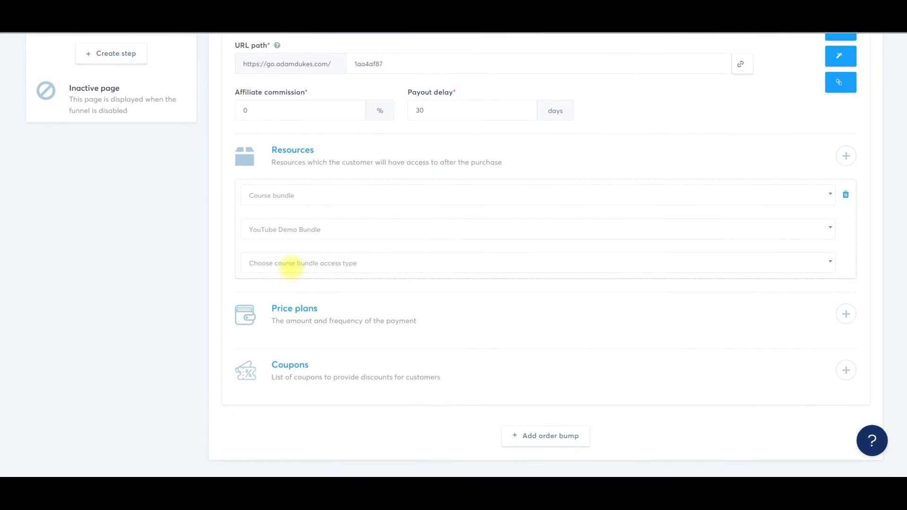
click(293, 263)
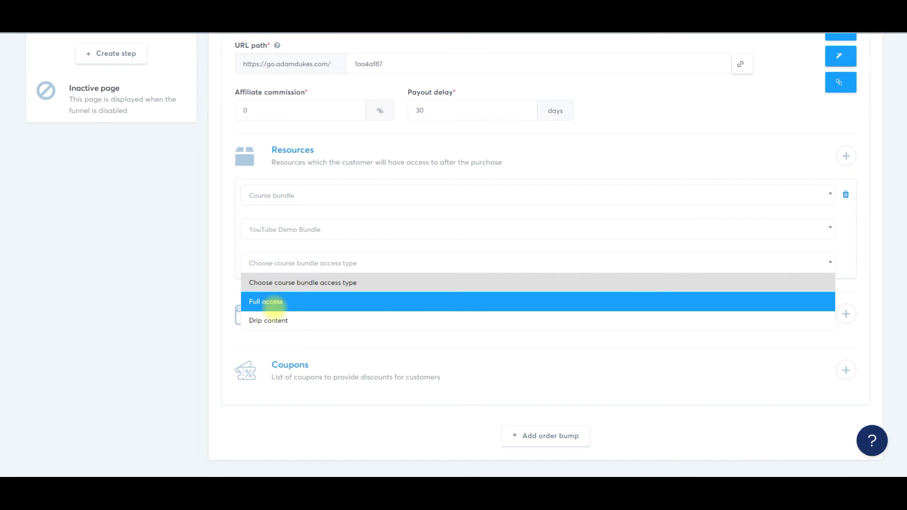
click(269, 302)
scroll(199, 308, down, 1)
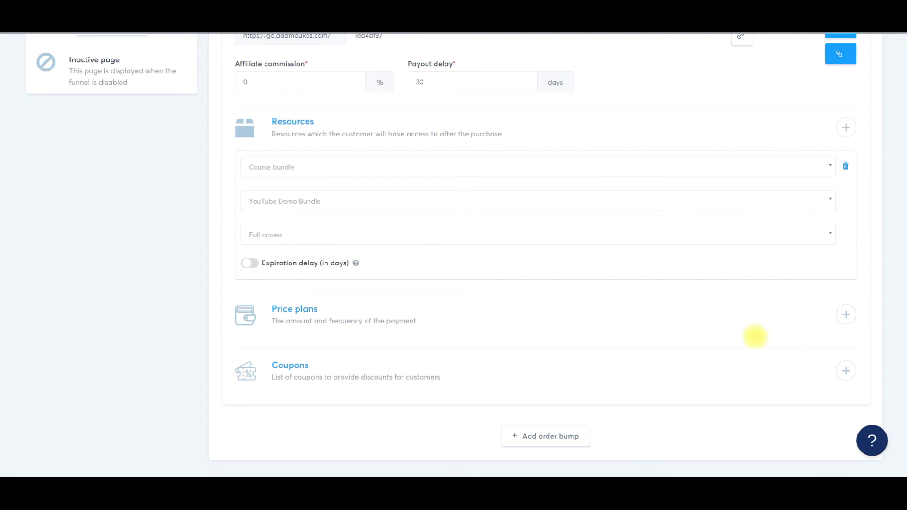
click(846, 314)
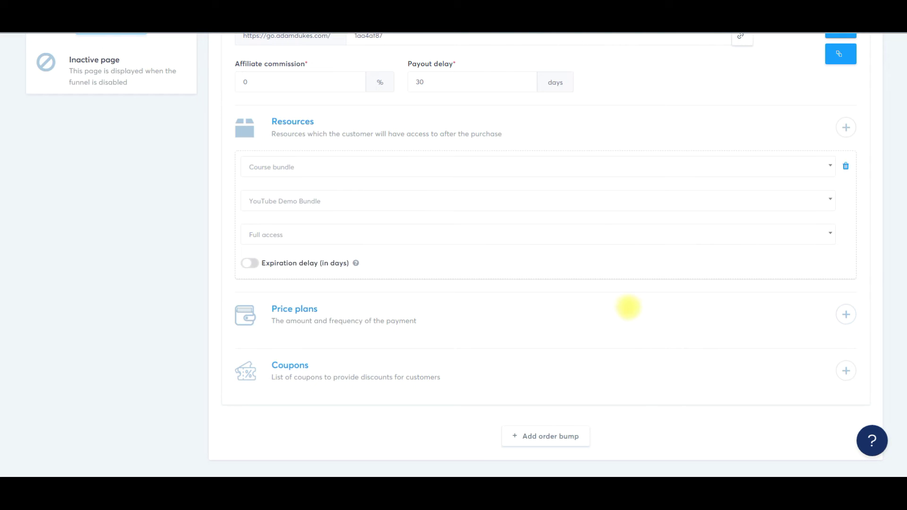
- Create a new one-shot price plan with 'YouTube Demo Bundle' in all three name fields
click(385, 195)
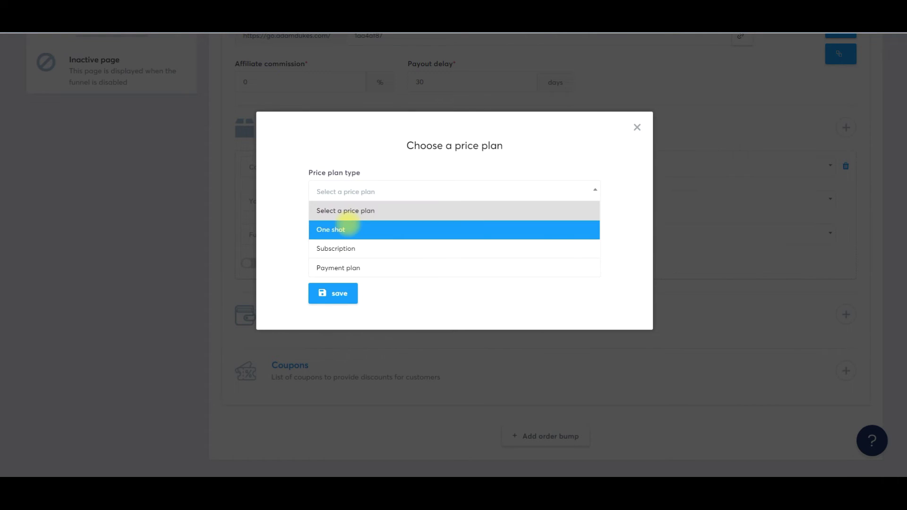
click(349, 230)
click(376, 238)
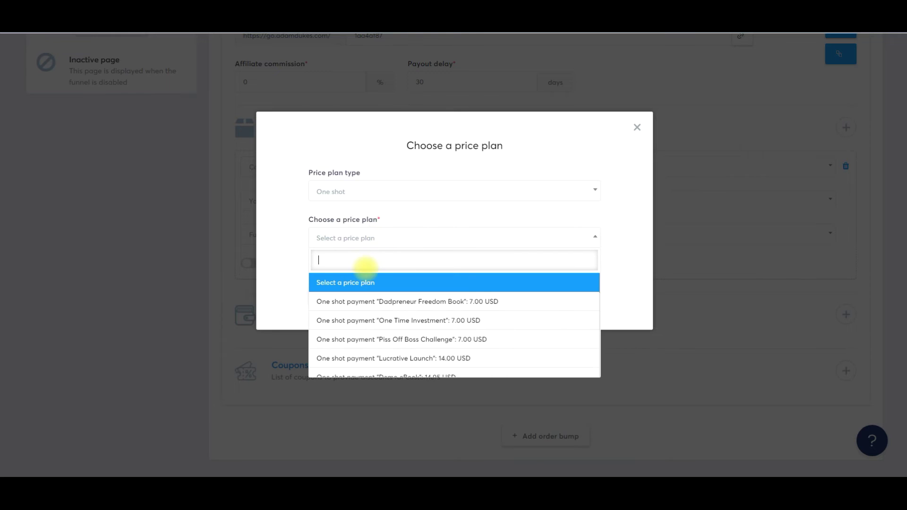
click(302, 265)
click(420, 267)
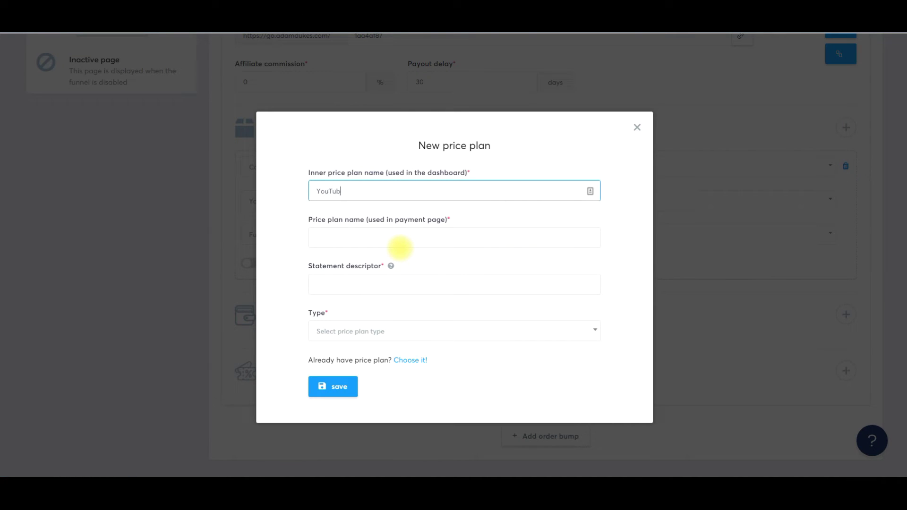
text(YouTube Demo Bundle)
key(ctrl+a)
key(ctrl+c)
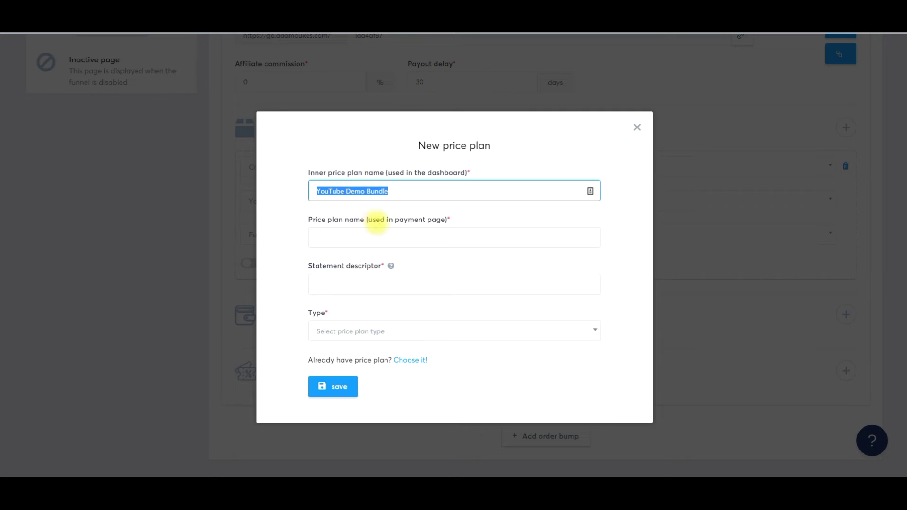
click(367, 239)
key(ctrl+v)
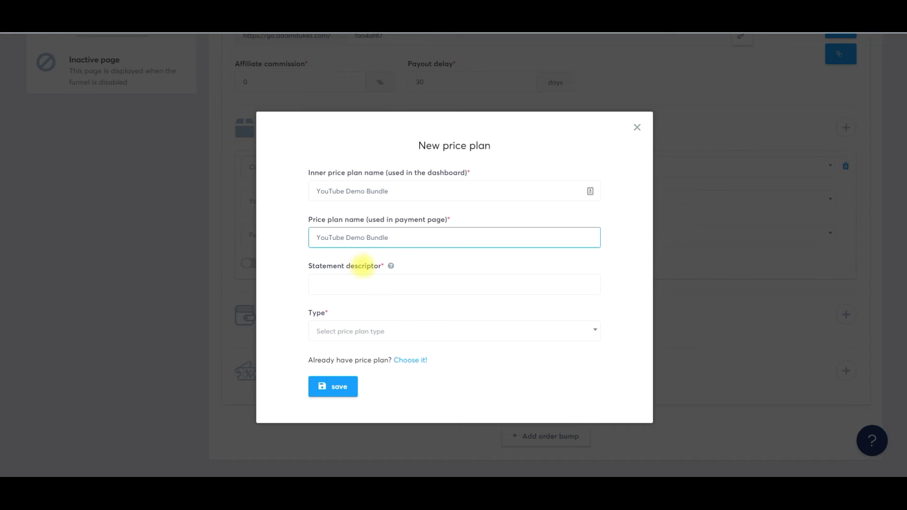
click(364, 283)
key(ctrl+v)
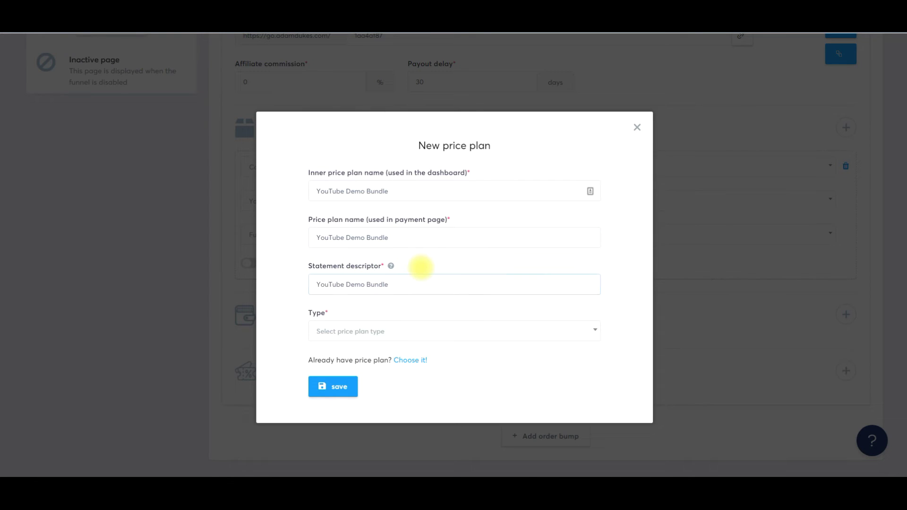
click(421, 267)
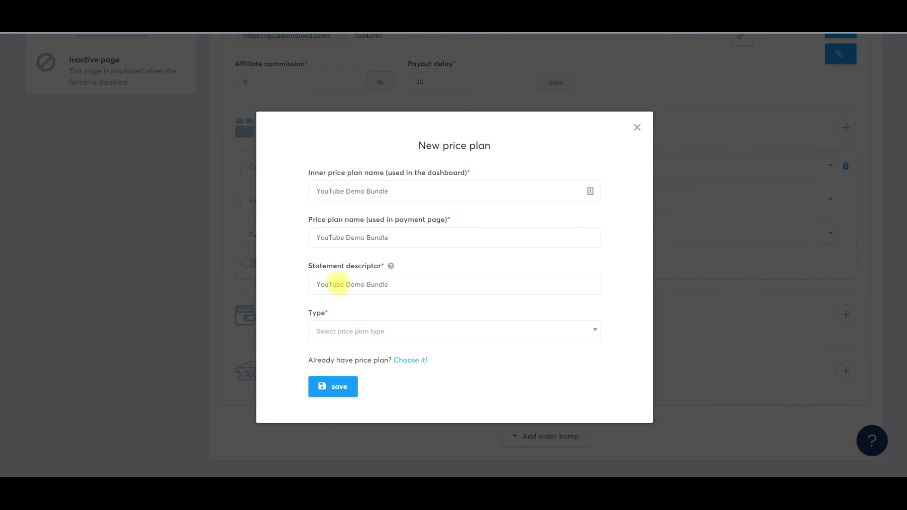
- Set the plan type to One shot with amount 79 and save the plan
click(354, 331)
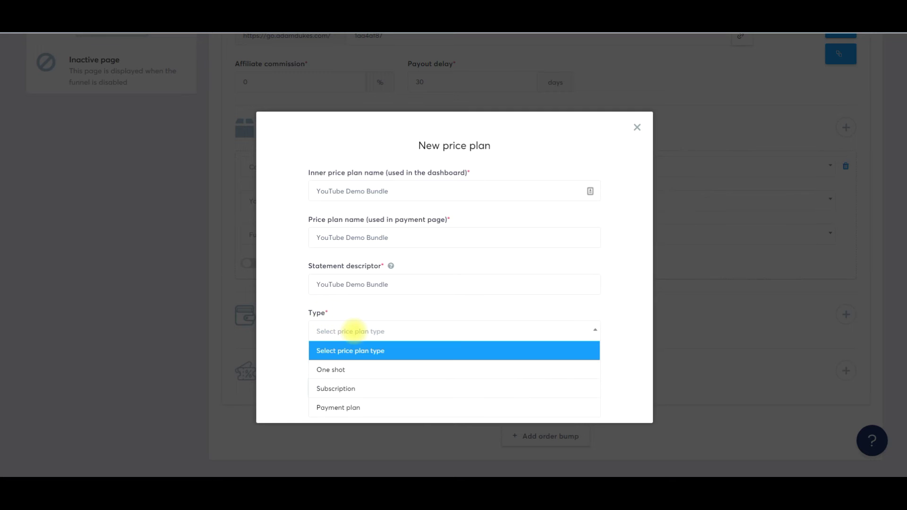
click(341, 368)
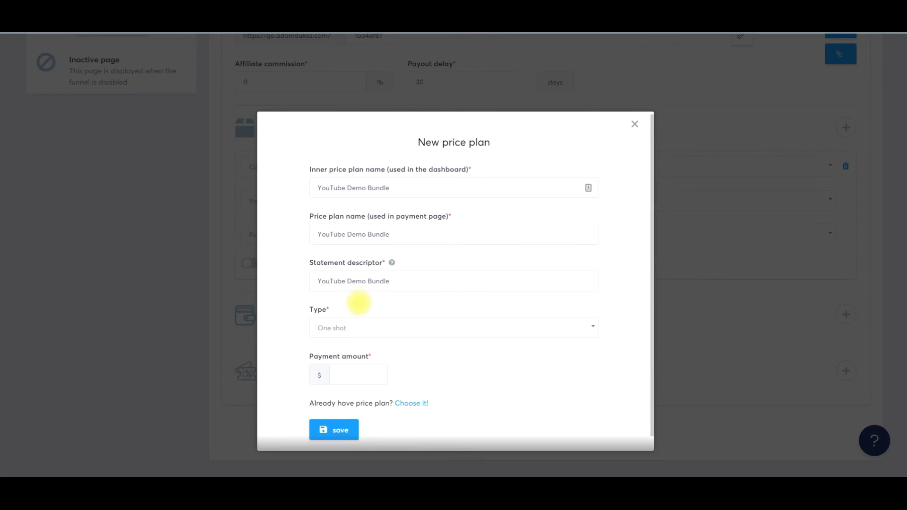
scroll(351, 358, down, 1)
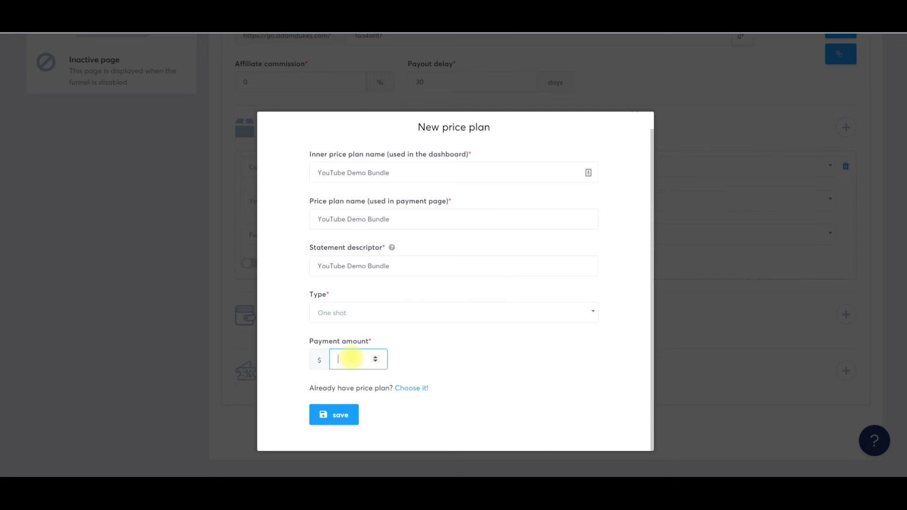
click(481, 357)
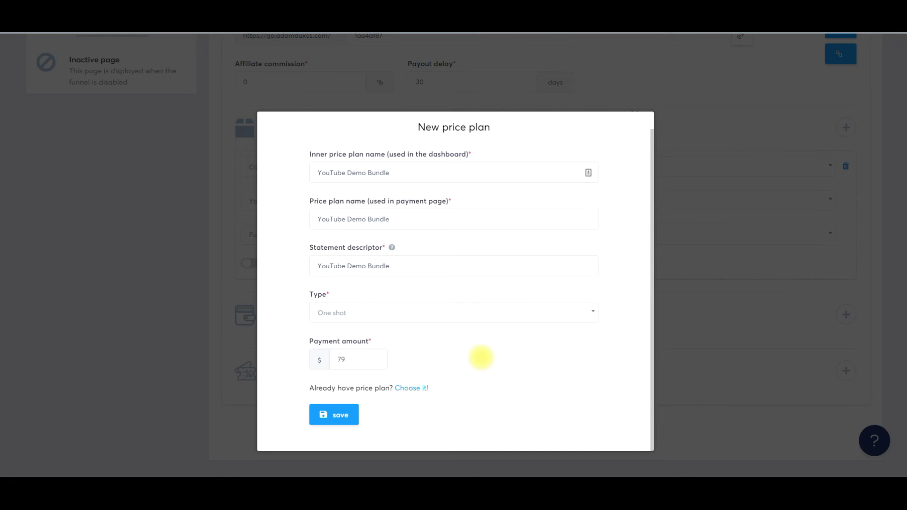
click(337, 416)
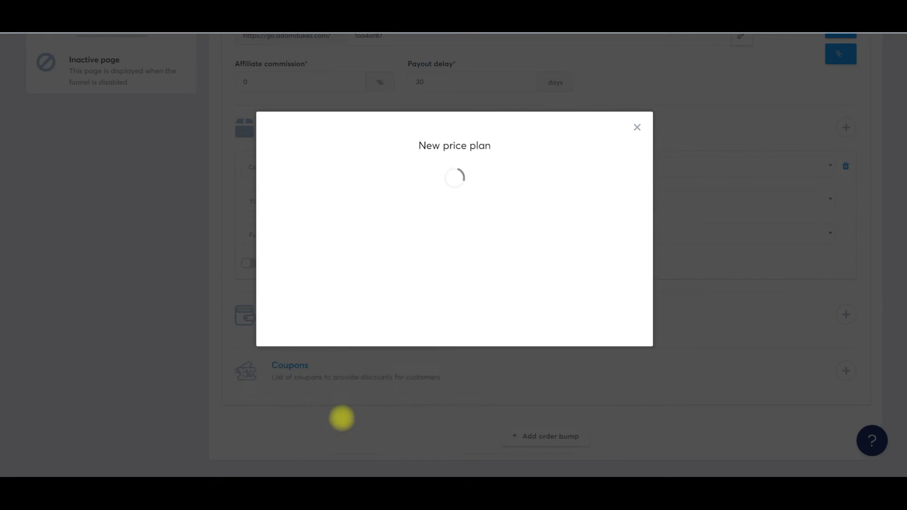
scroll(399, 370, down, 1)
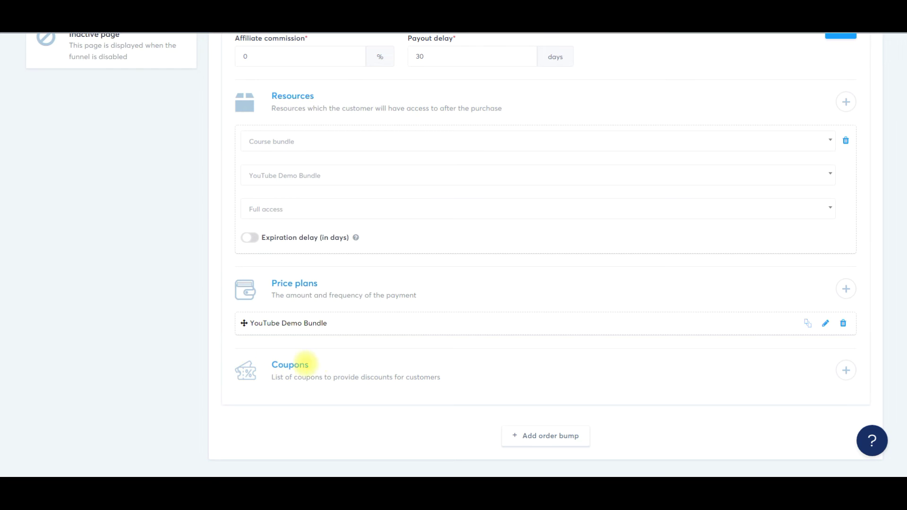
- Save the order form step holding the bundle access and the $79 YouTube Demo Bundle plan
drag(293, 365, 486, 371)
scroll(811, 214, up, 4)
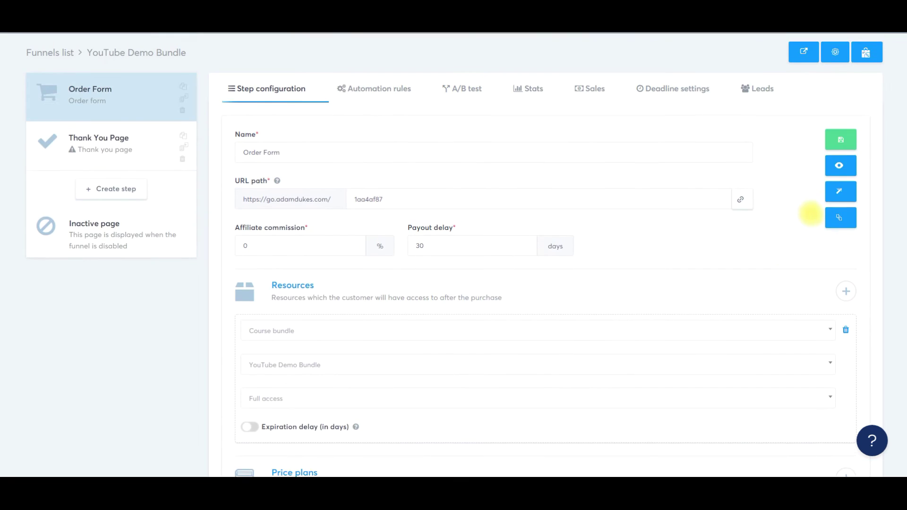
scroll(811, 214, up, 1)
mouse_move(749, 53)
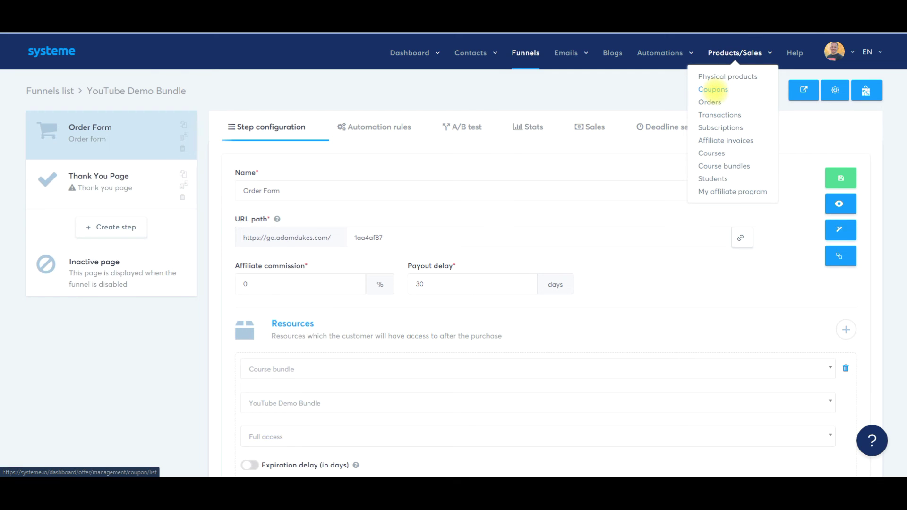
scroll(636, 212, down, 5)
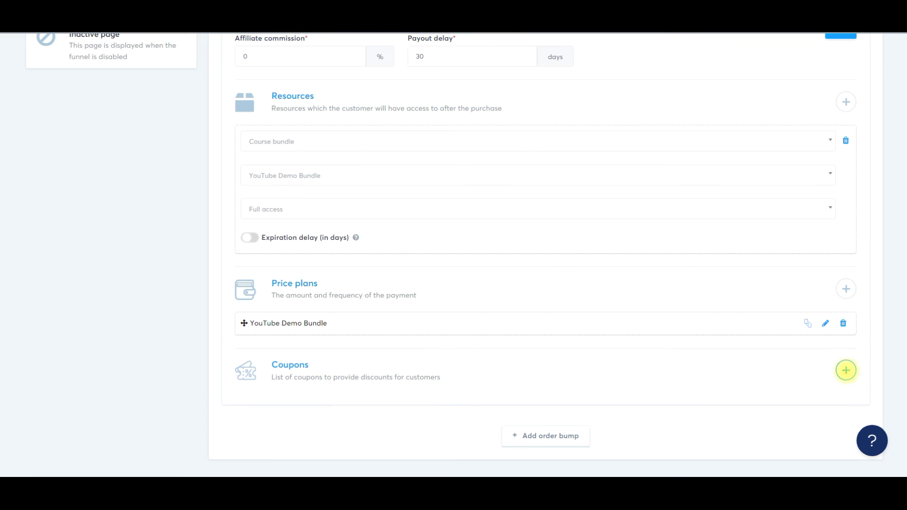
scroll(620, 377, up, 5)
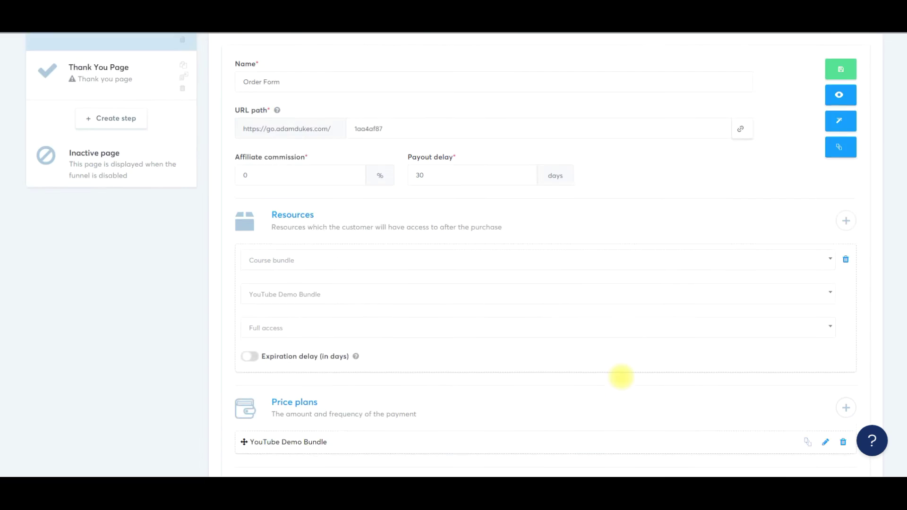
click(839, 177)
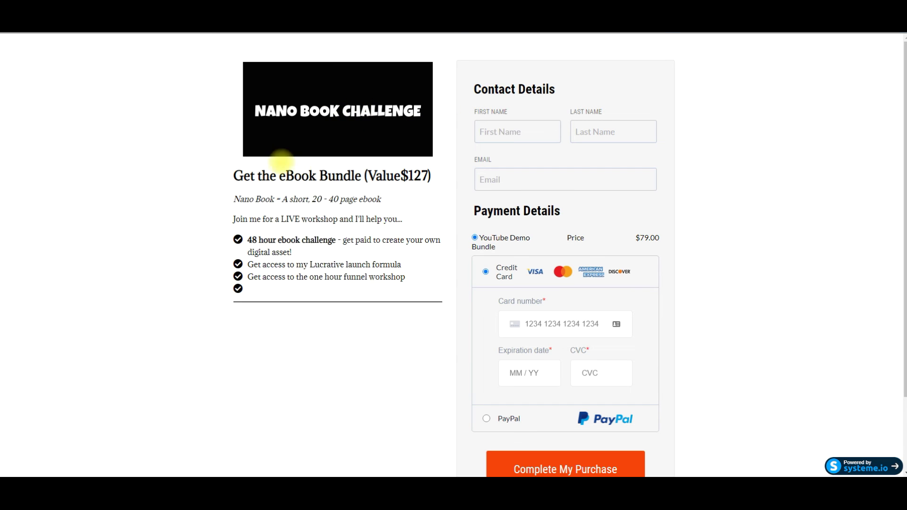
- Review the checkout preview's intro, bullets, YouTube Demo Bundle name and $79.00 price
drag(243, 201, 415, 222)
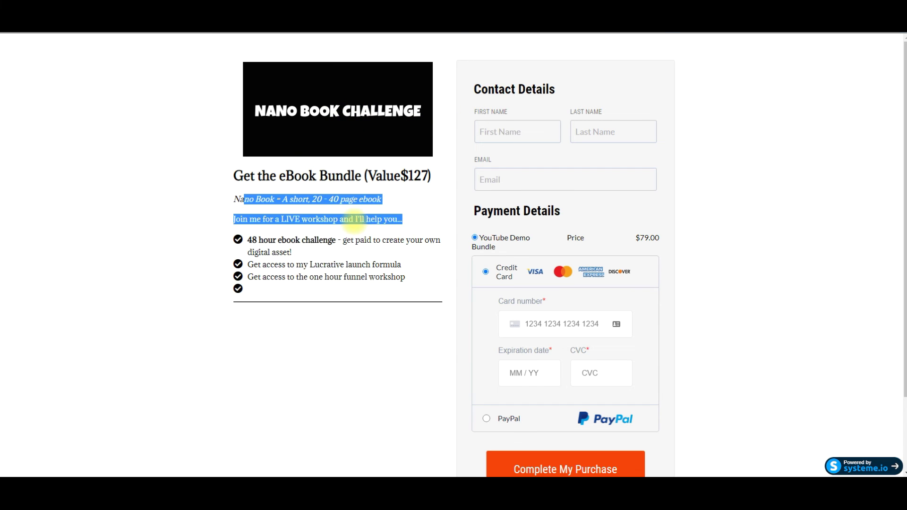
click(279, 241)
drag(260, 240, 314, 240)
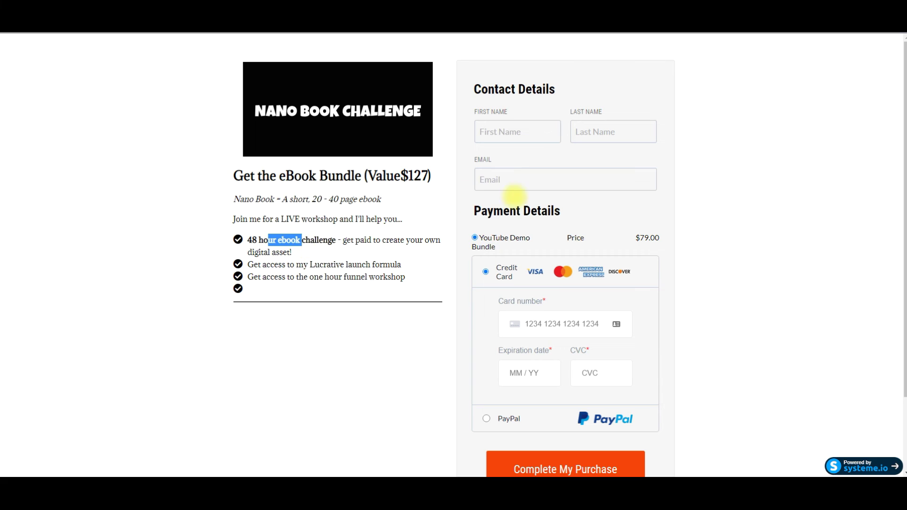
drag(495, 237, 525, 237)
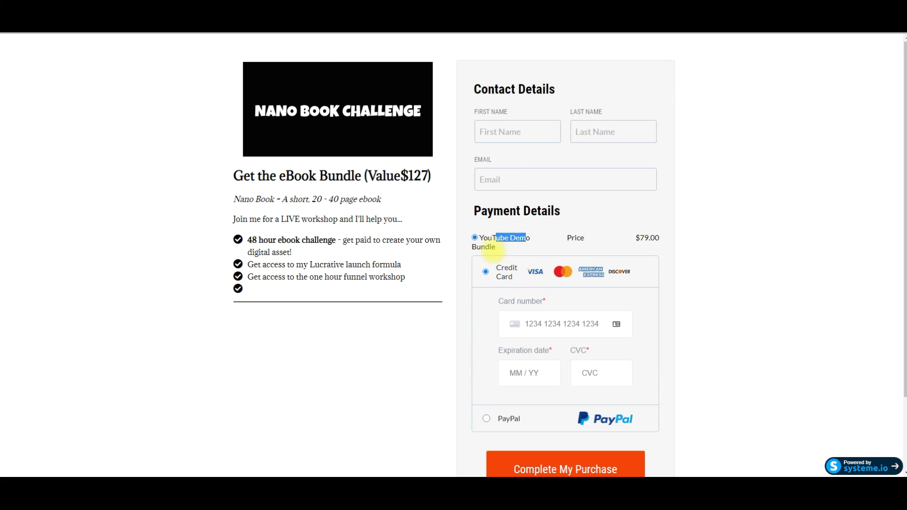
drag(639, 237, 662, 239)
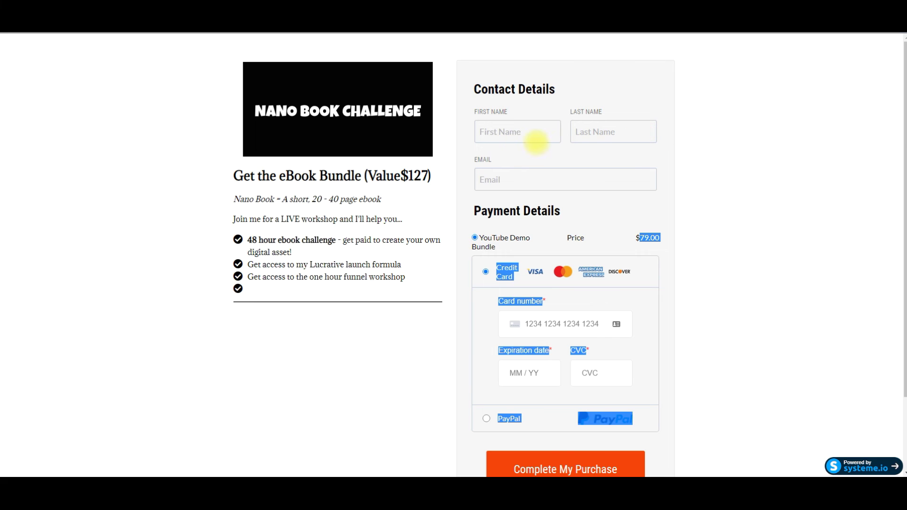
- Select PayPal as the payment method on the checkout page
scroll(548, 179, down, 1)
click(558, 234)
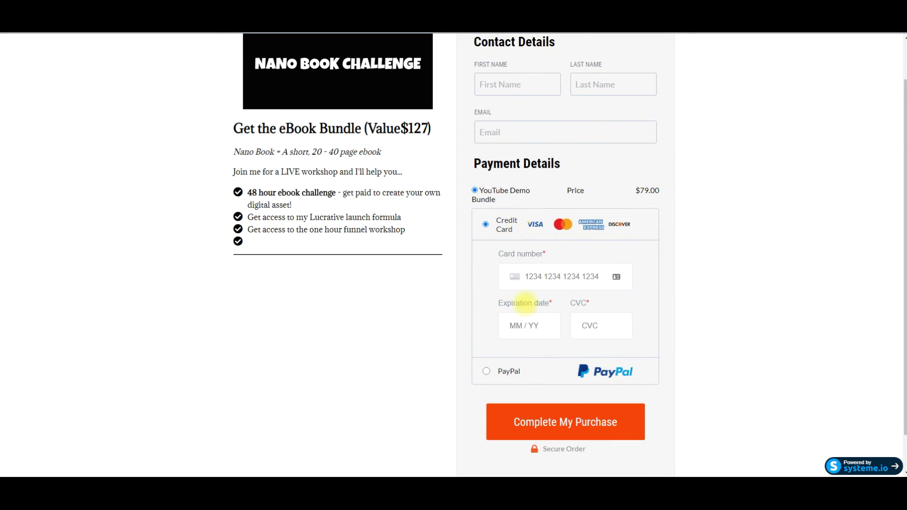
click(506, 371)
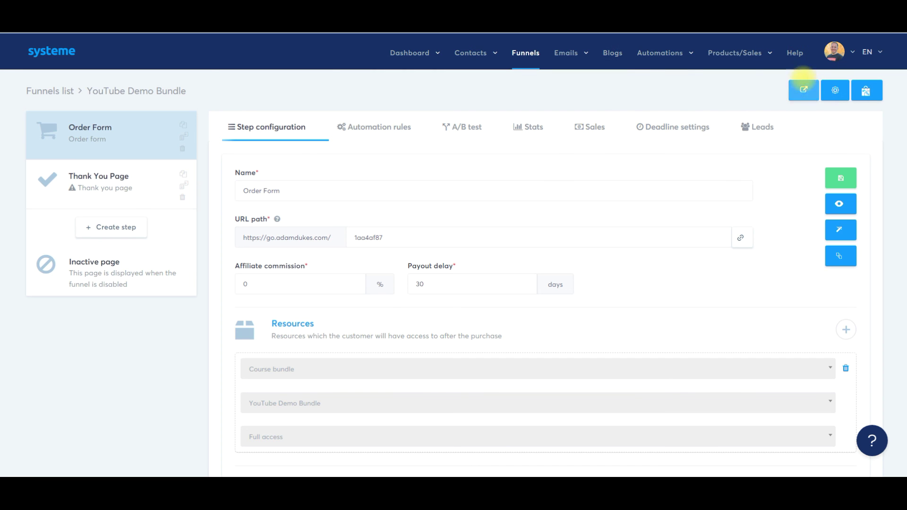
- Go back to the funnel editor's Order Form step settings
mouse_move(756, 53)
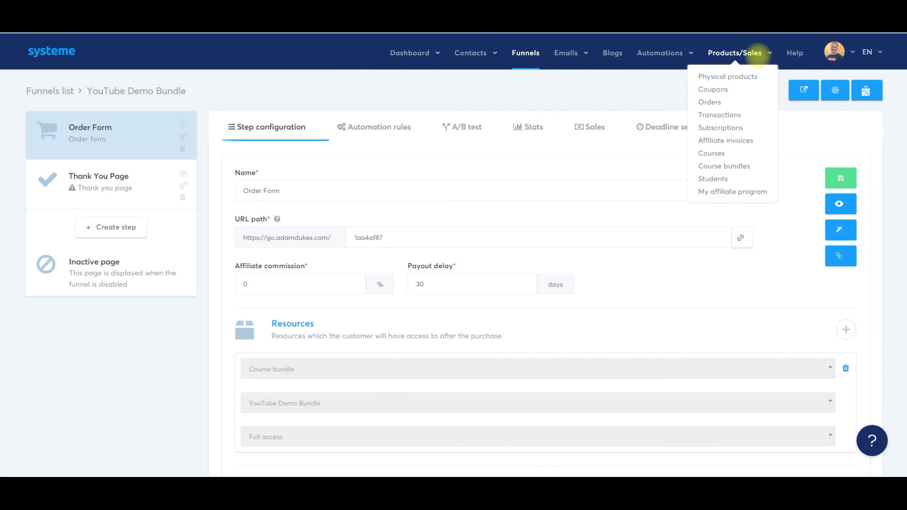